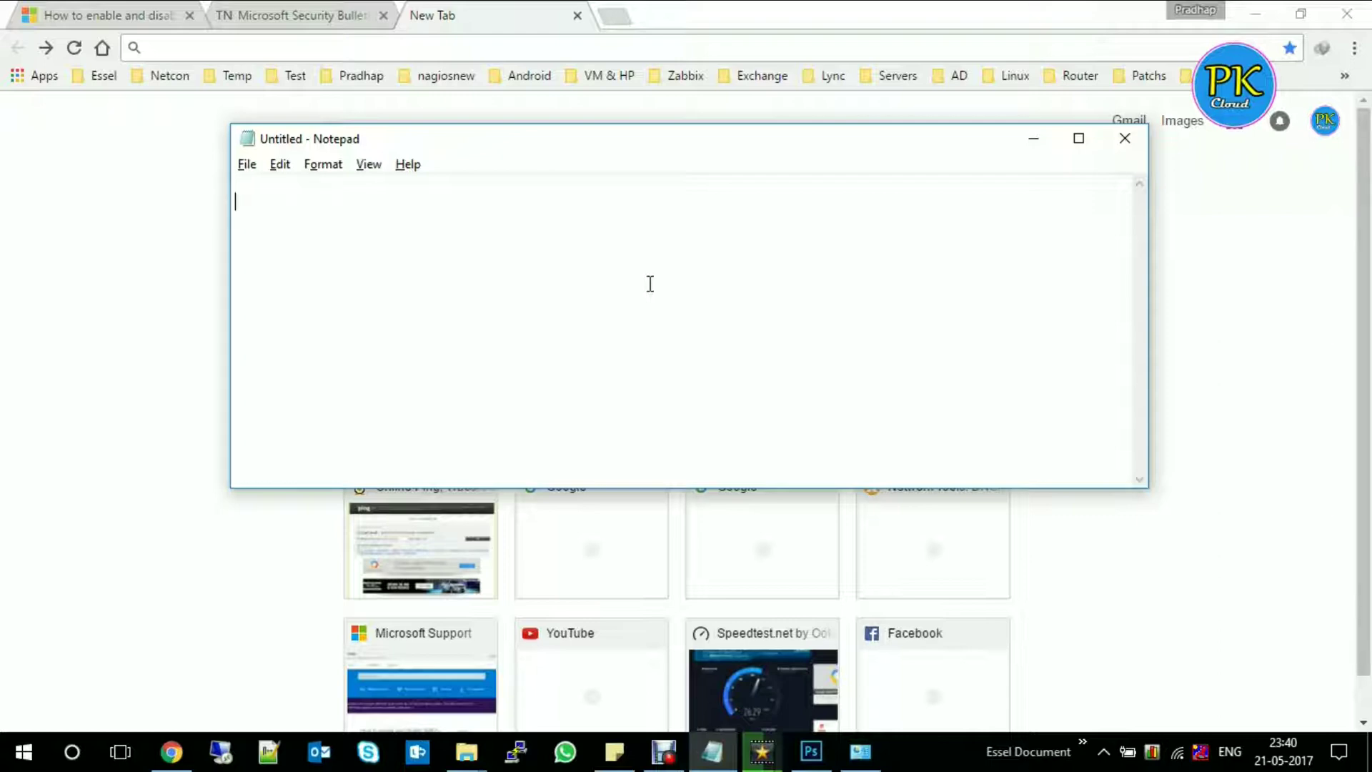
# Write "Windows 7 SP1" in the empty Notepad note
pyautogui.write('Windows 7 SP1')
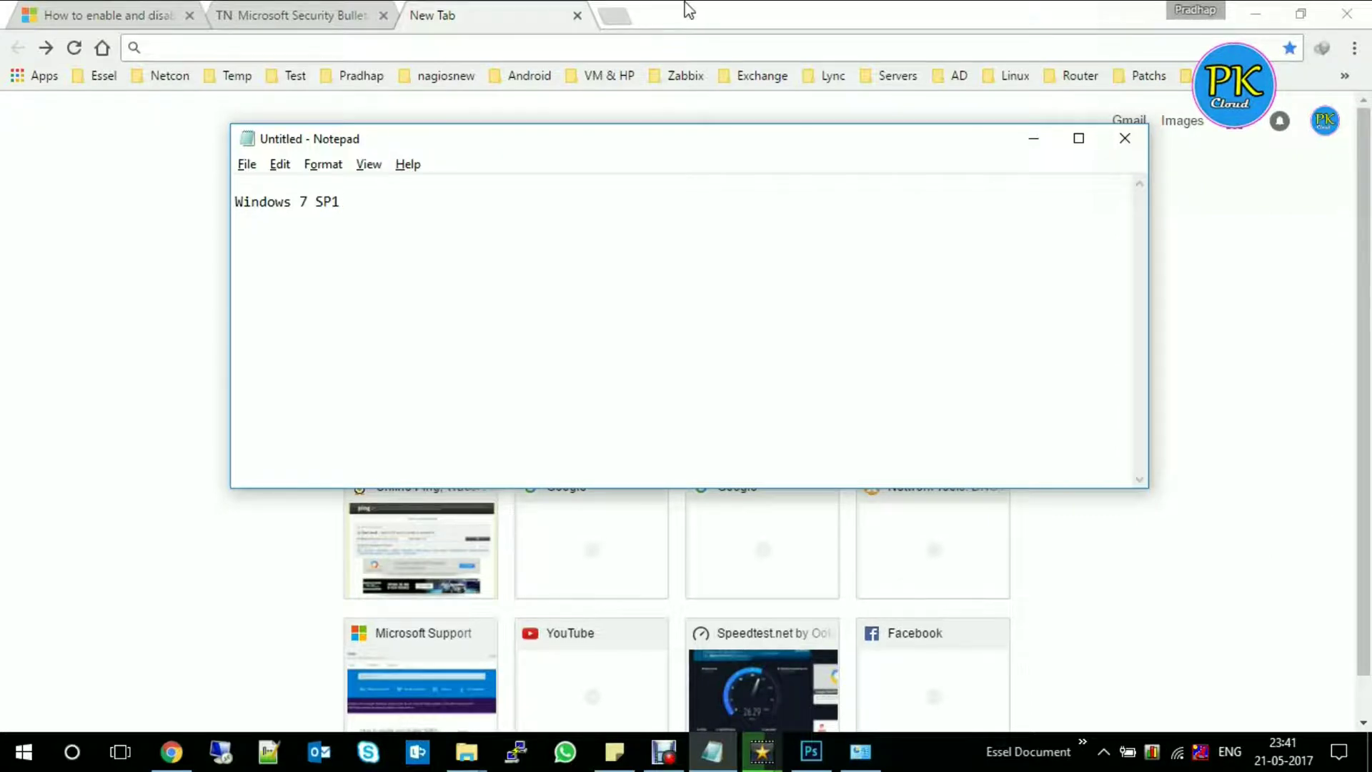
# Switch to Chrome, search Google for "windows 7 sp1" and open Microsoft's Install Windows 7 Service Pack 1 (SP1) support page
pyautogui.click(523, 47)
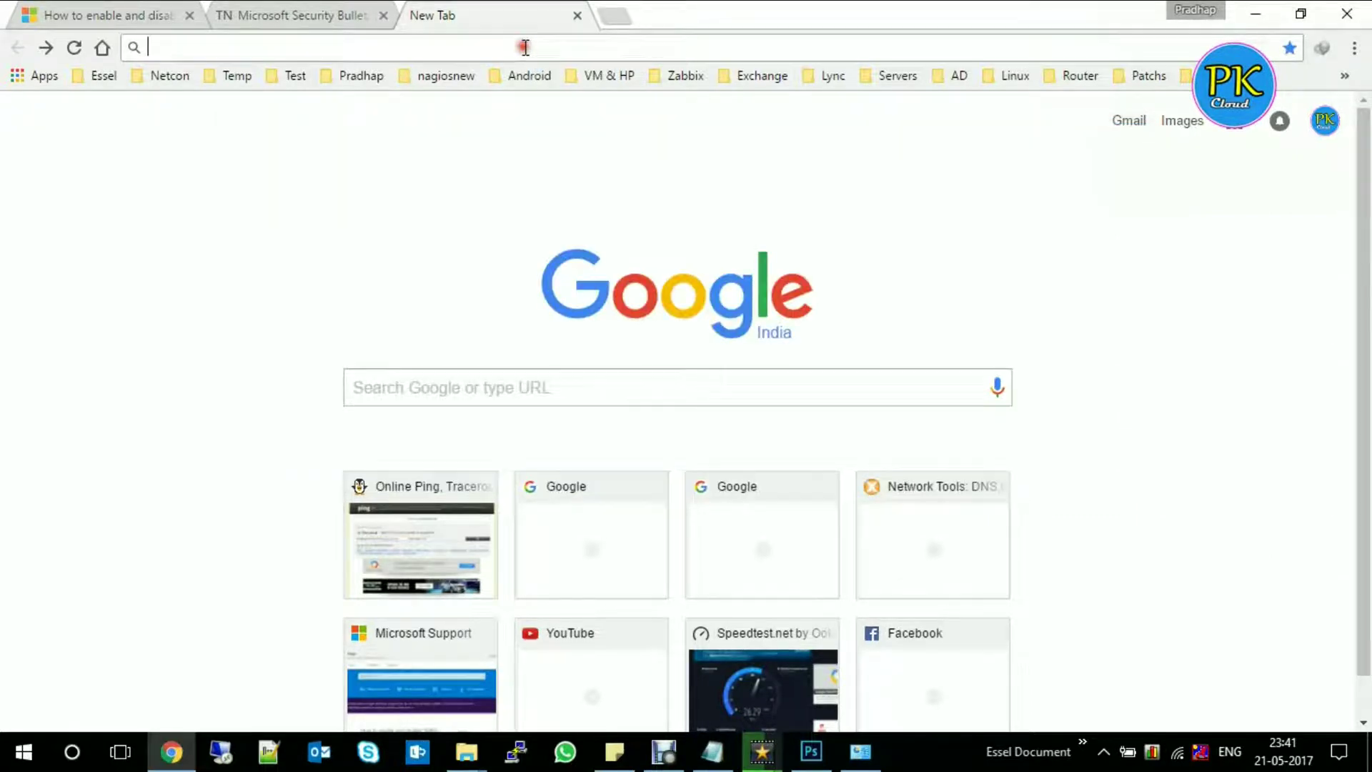
pyautogui.click(102, 47)
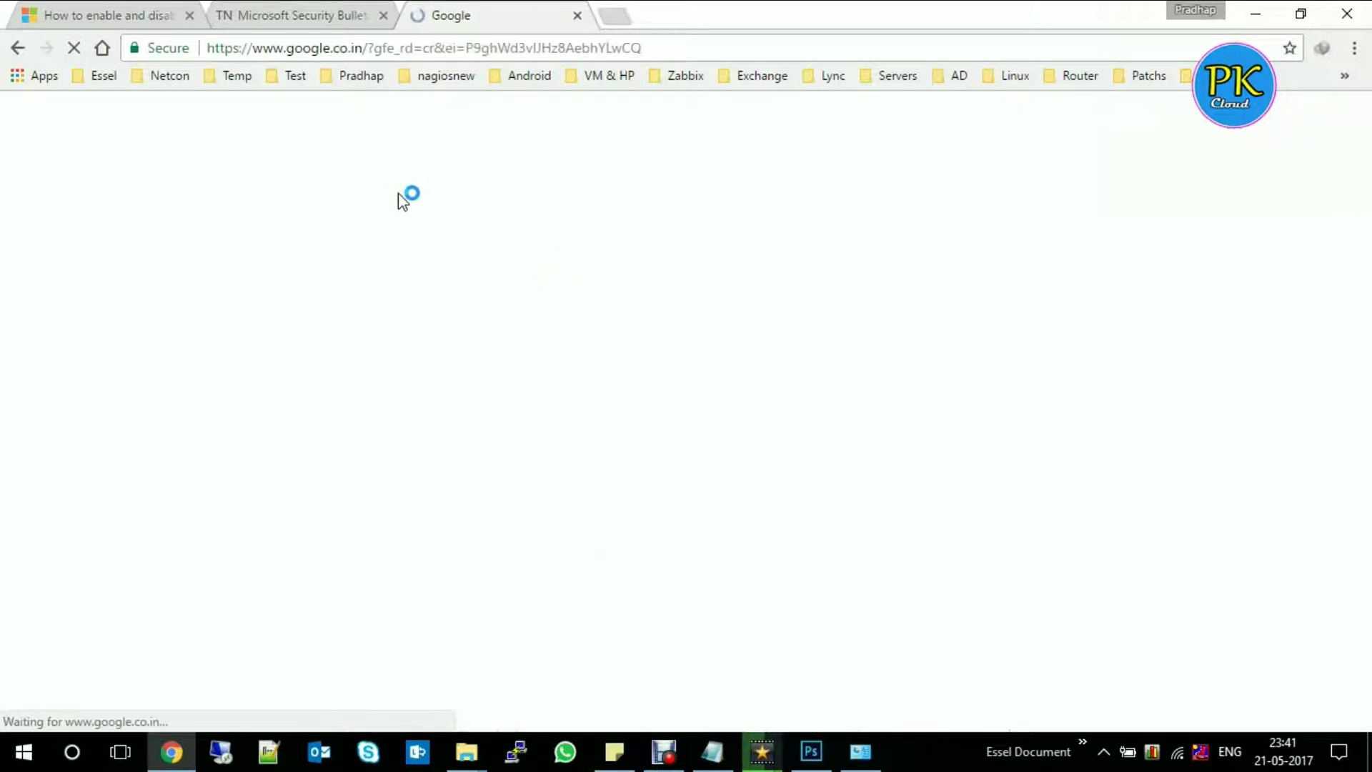
pyautogui.write('w')
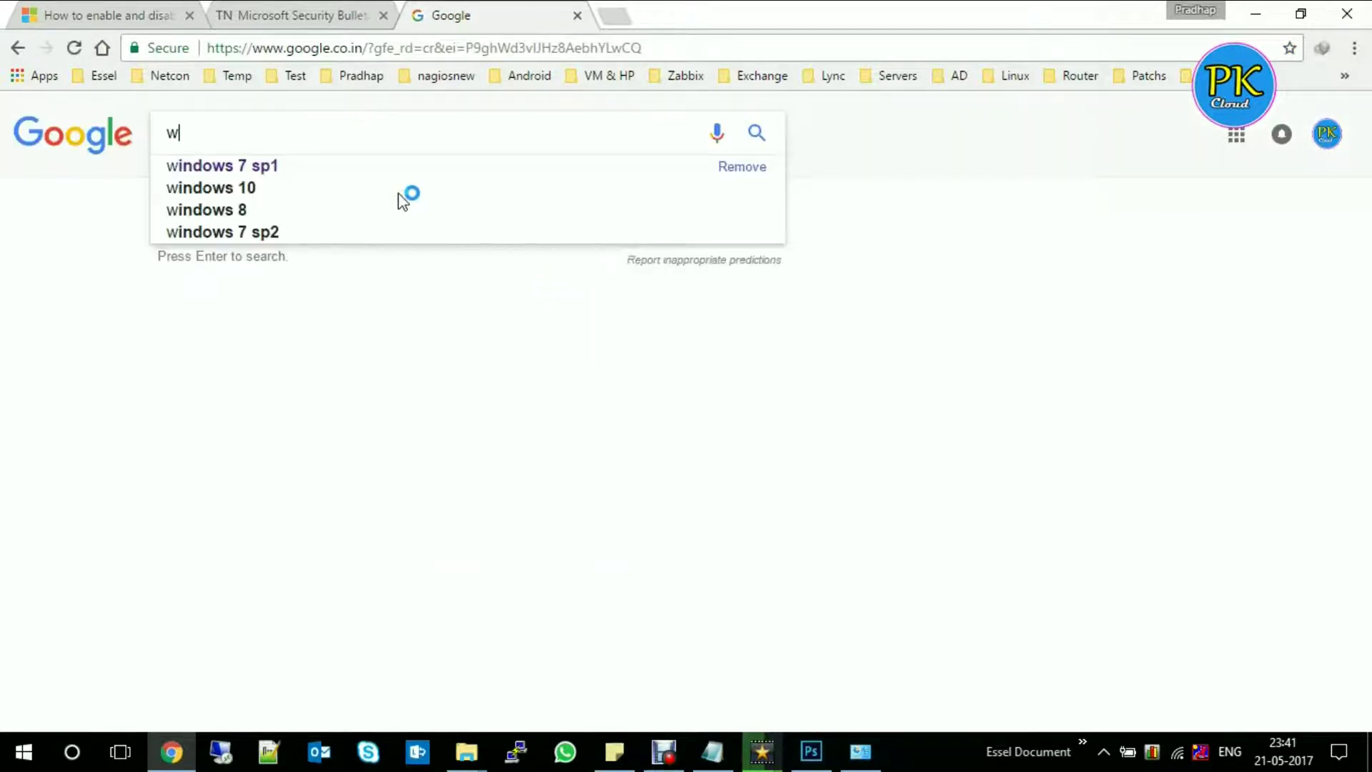
pyautogui.press('Down')
pyautogui.press('Return')
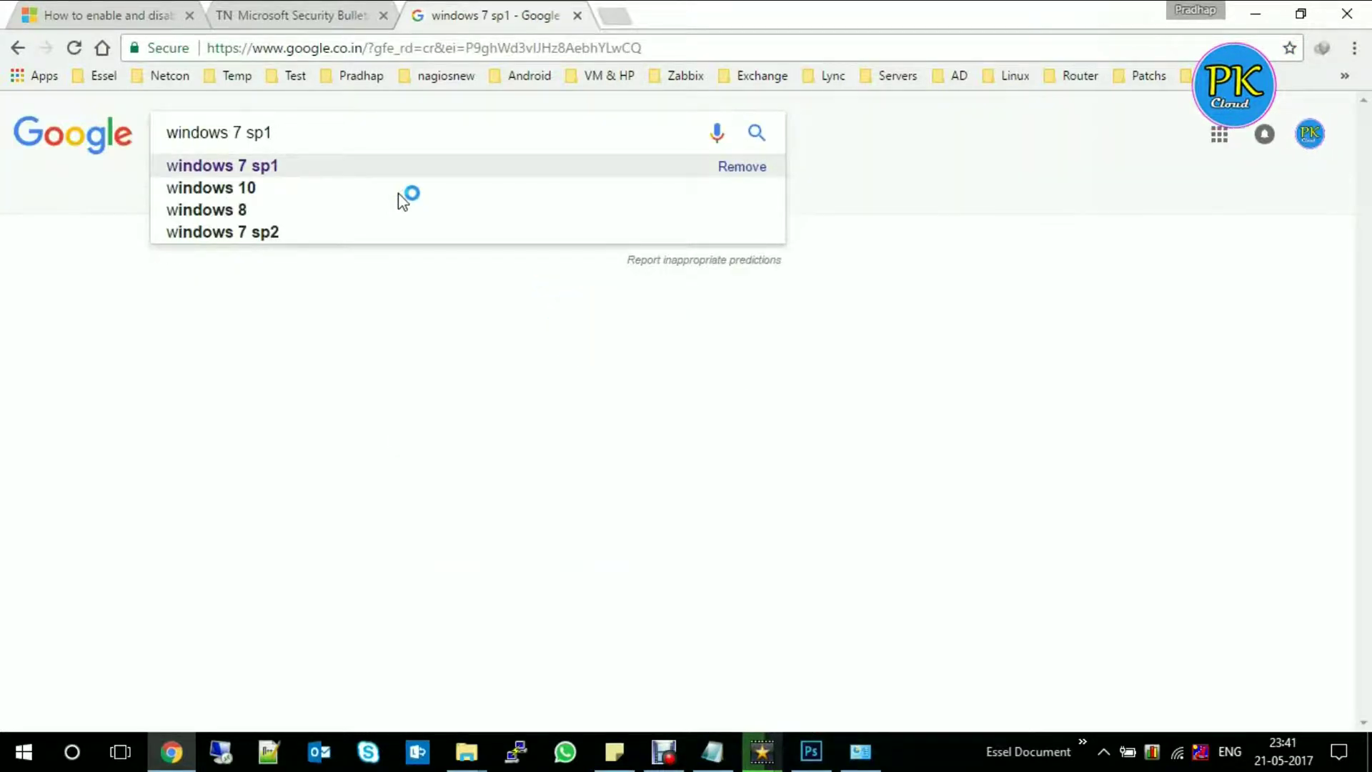
pyautogui.press('Return')
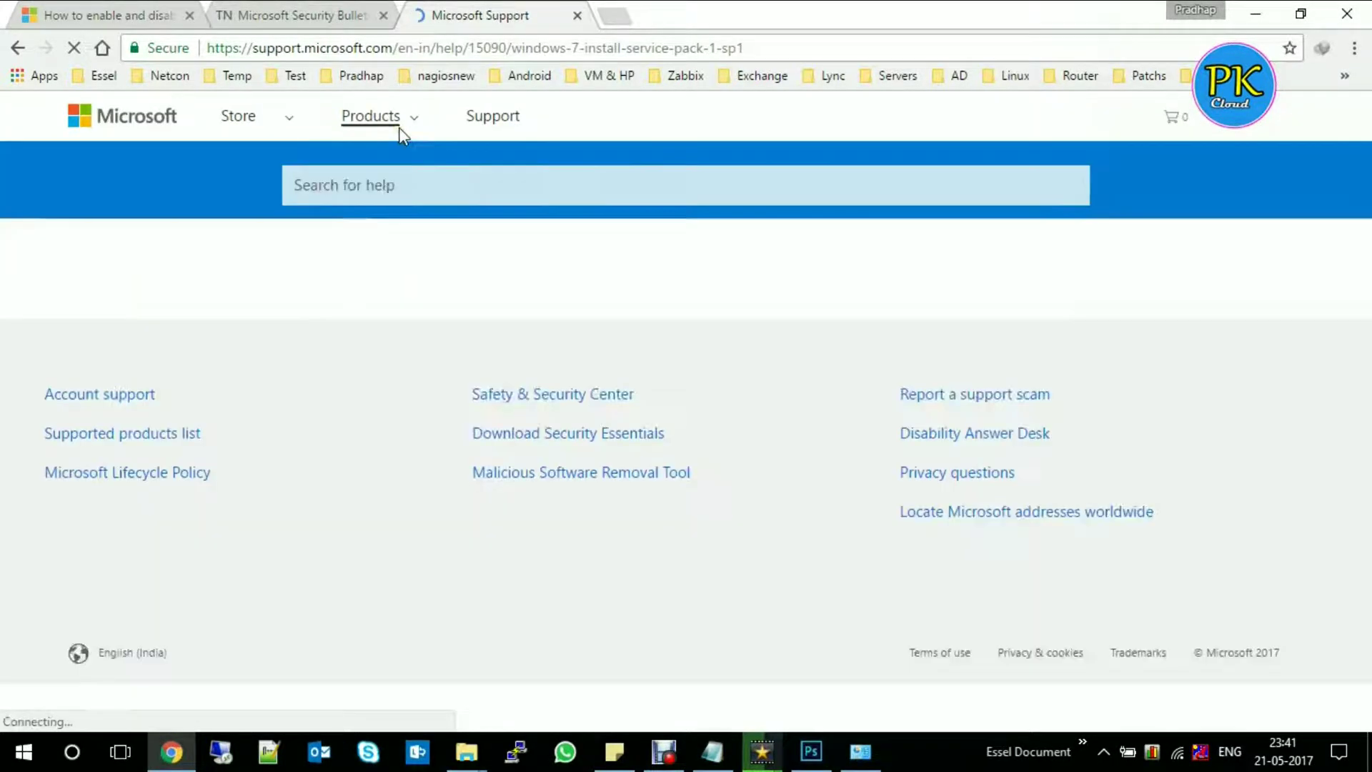
pyautogui.click(398, 123)
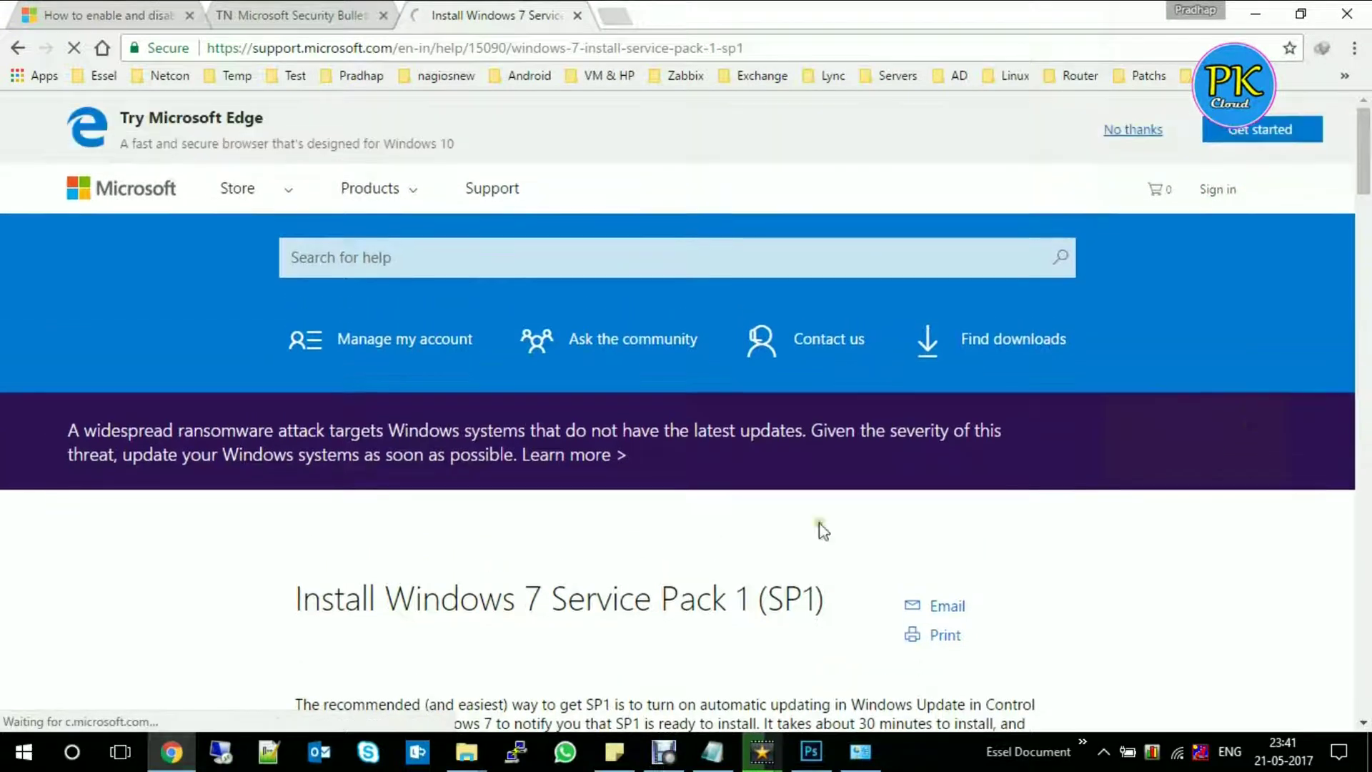
# Examine the SP1 support article's prerequisites, disk space requirements and Windows Update installation instructions
pyautogui.doubleClick(603, 593)
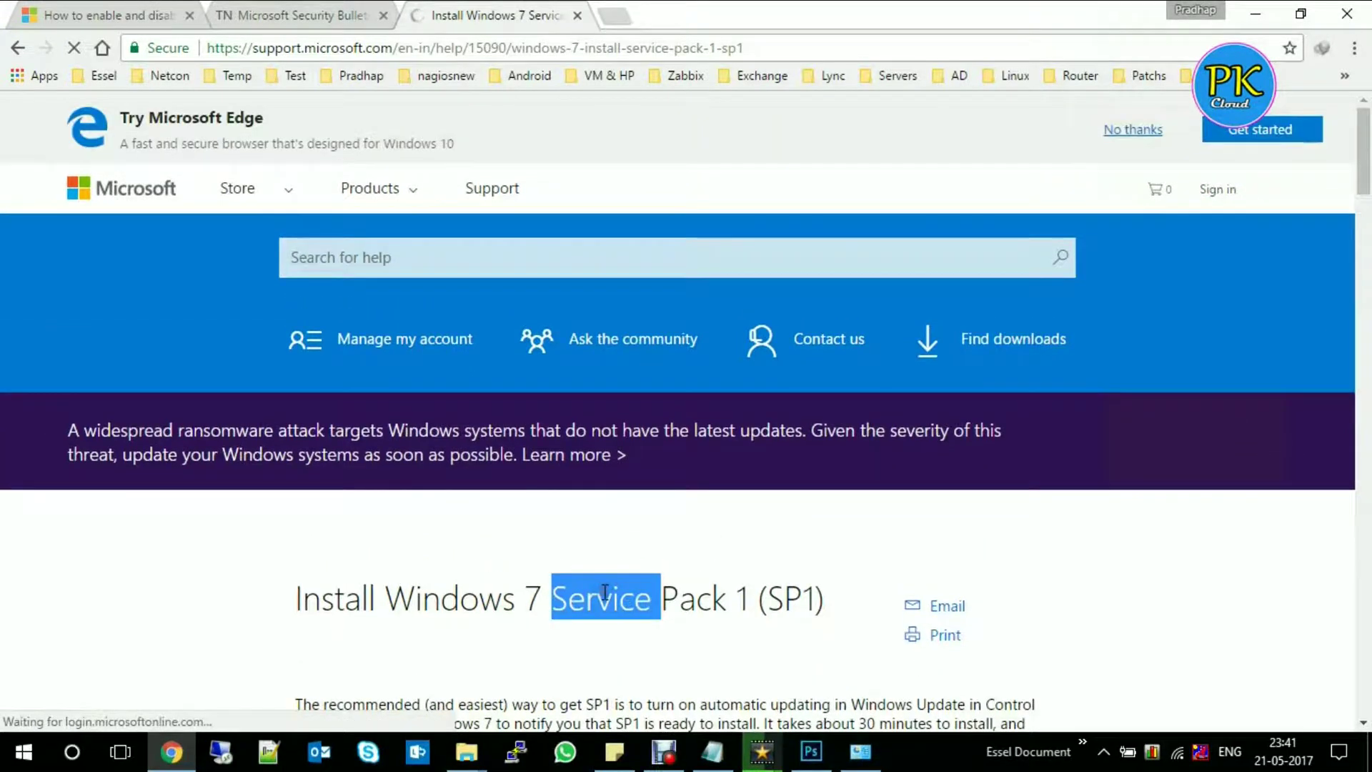
pyautogui.scroll(-3, 604, 592)
pyautogui.click(557, 468)
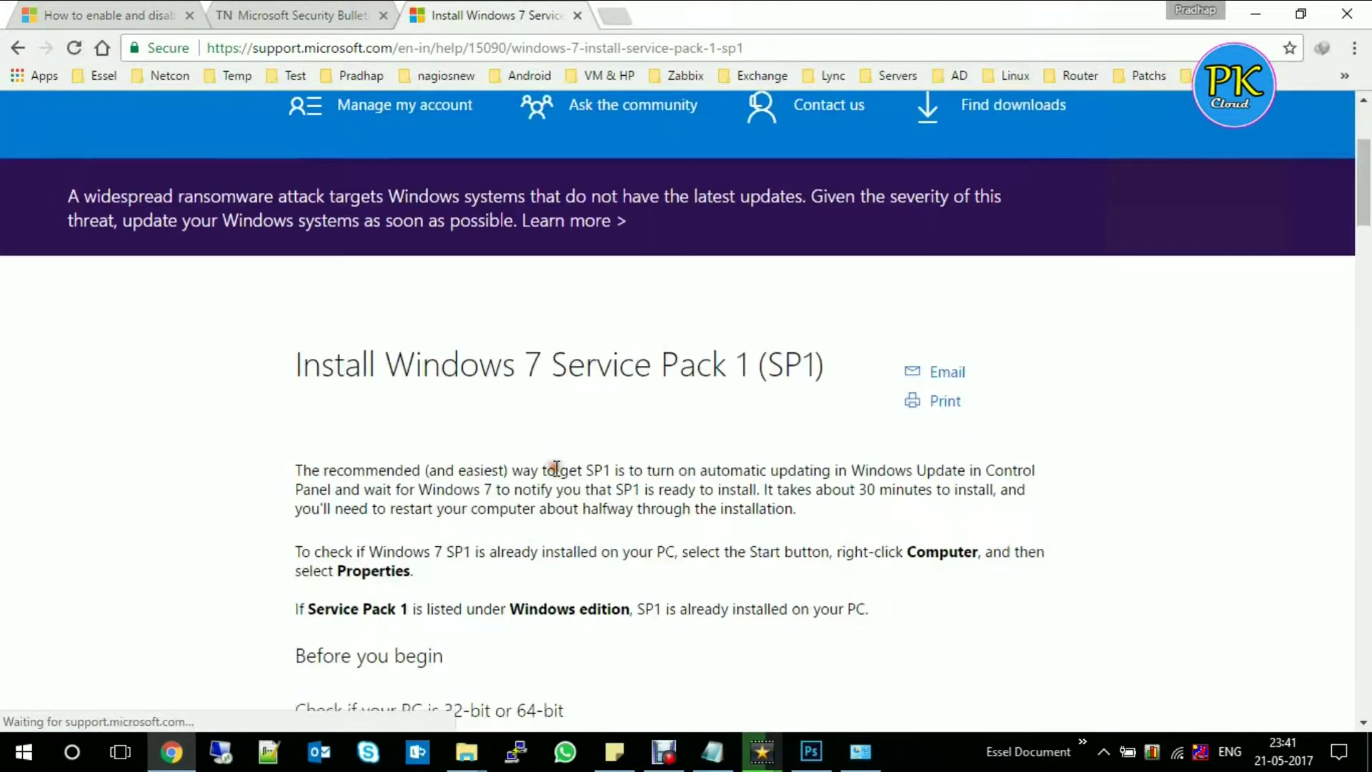
pyautogui.scroll(-1, 557, 468)
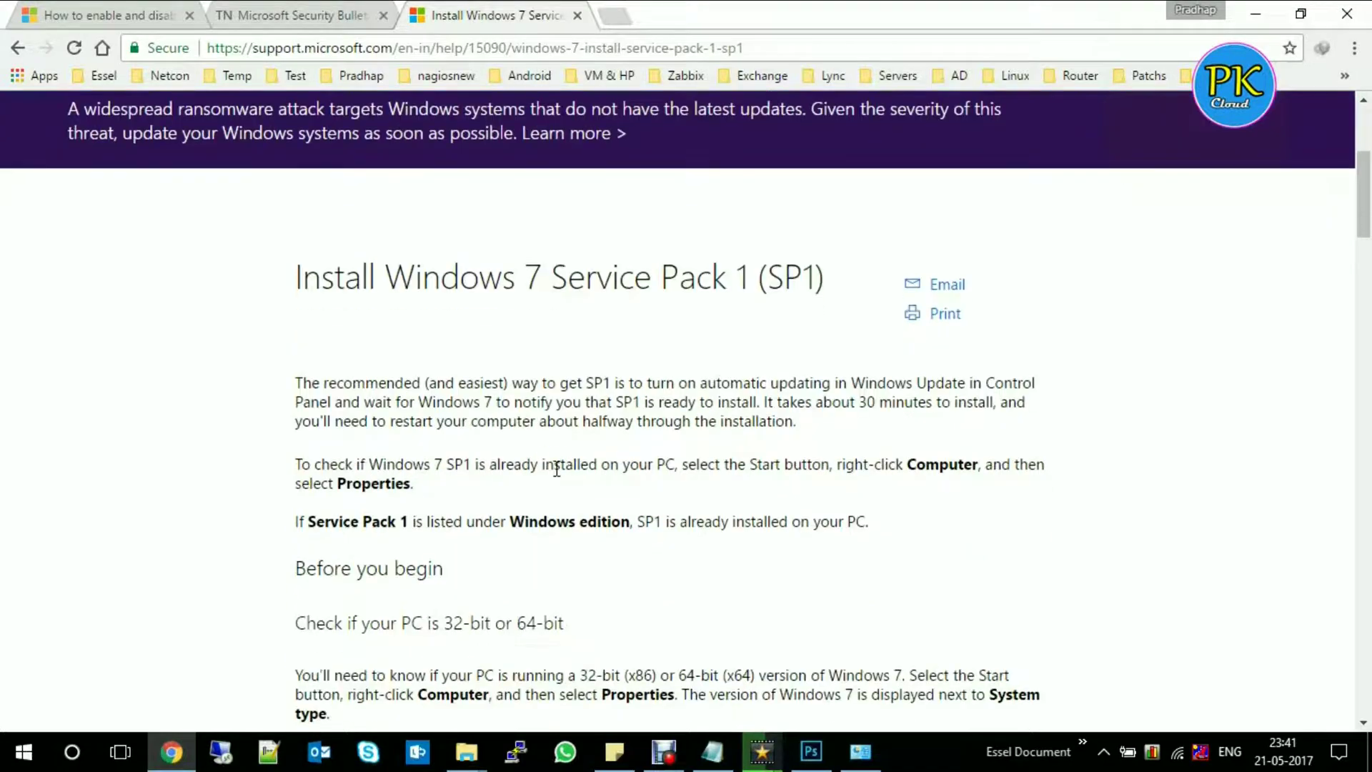
pyautogui.scroll(-2, 480, 409)
pyautogui.scroll(-1, 480, 409)
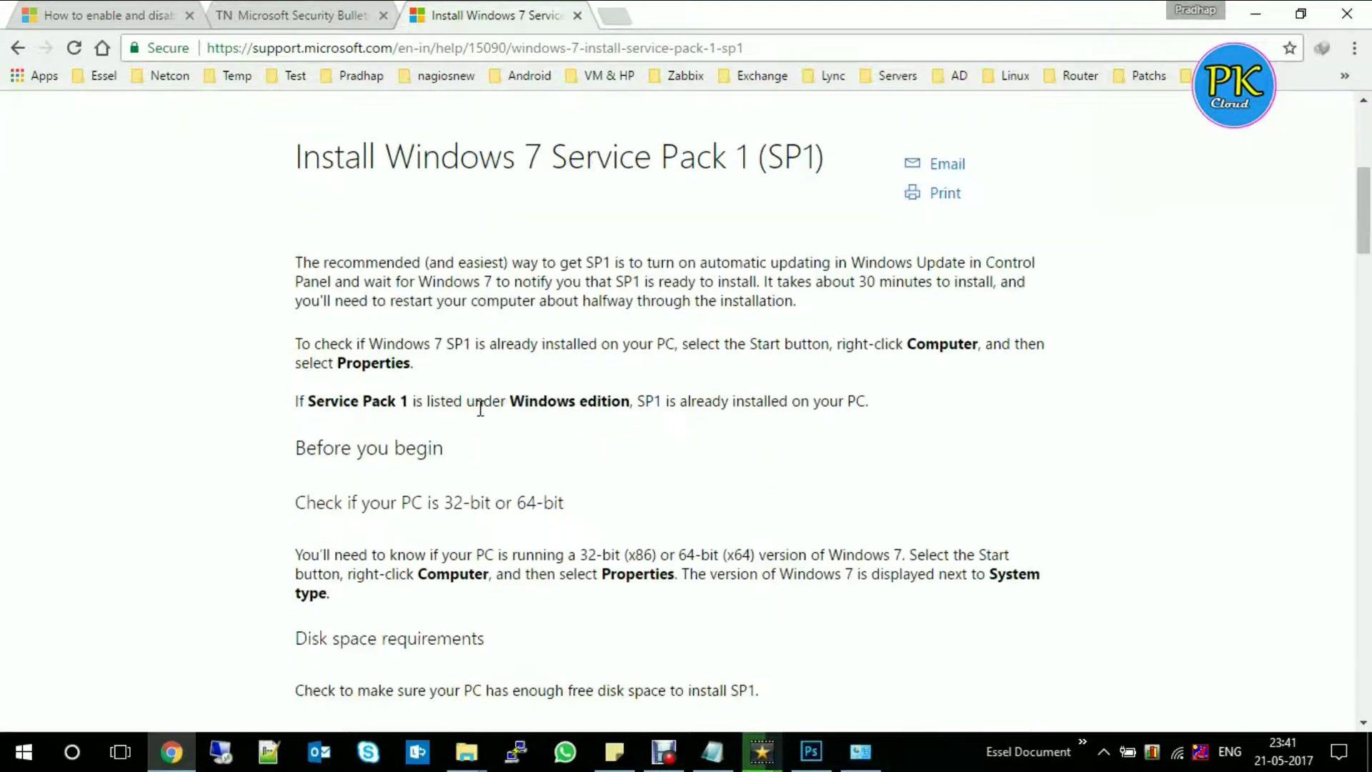
pyautogui.scroll(-3, 490, 308)
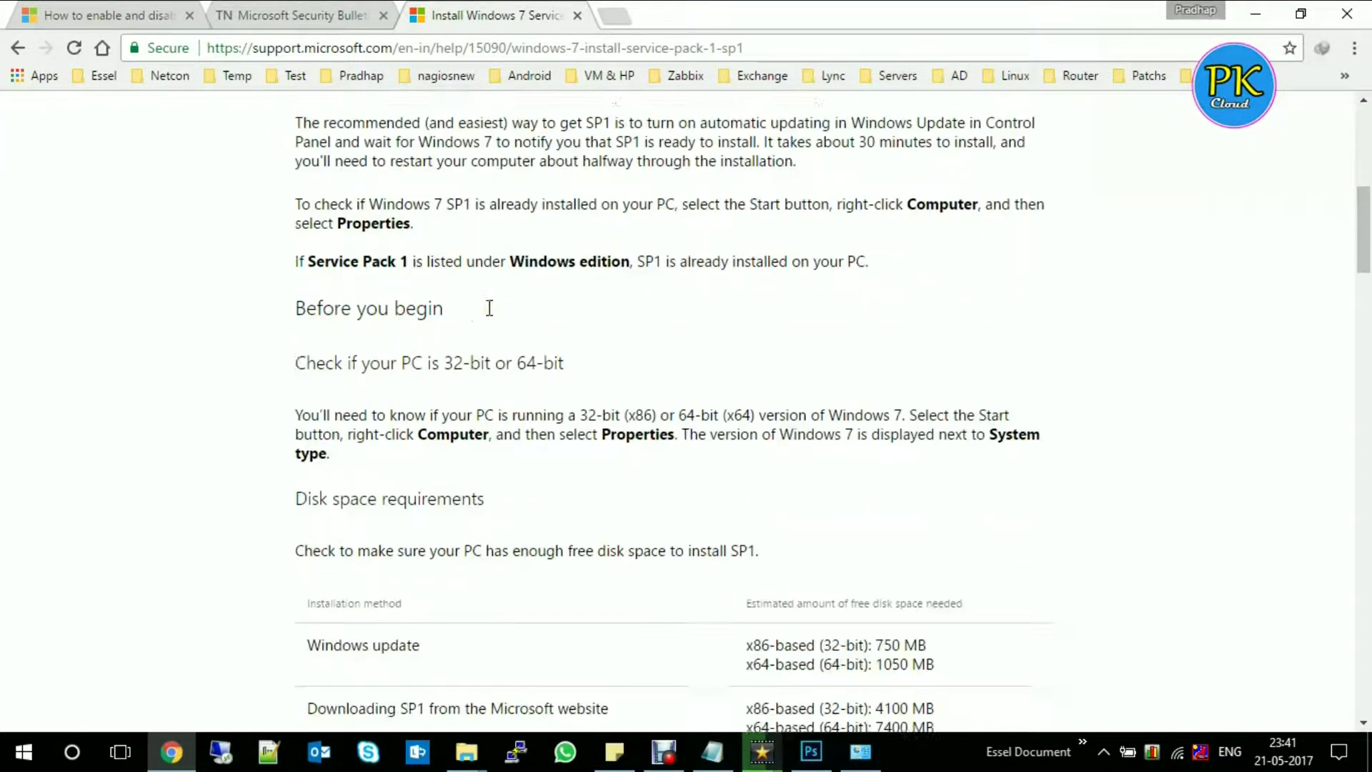
pyautogui.scroll(-6, 489, 307)
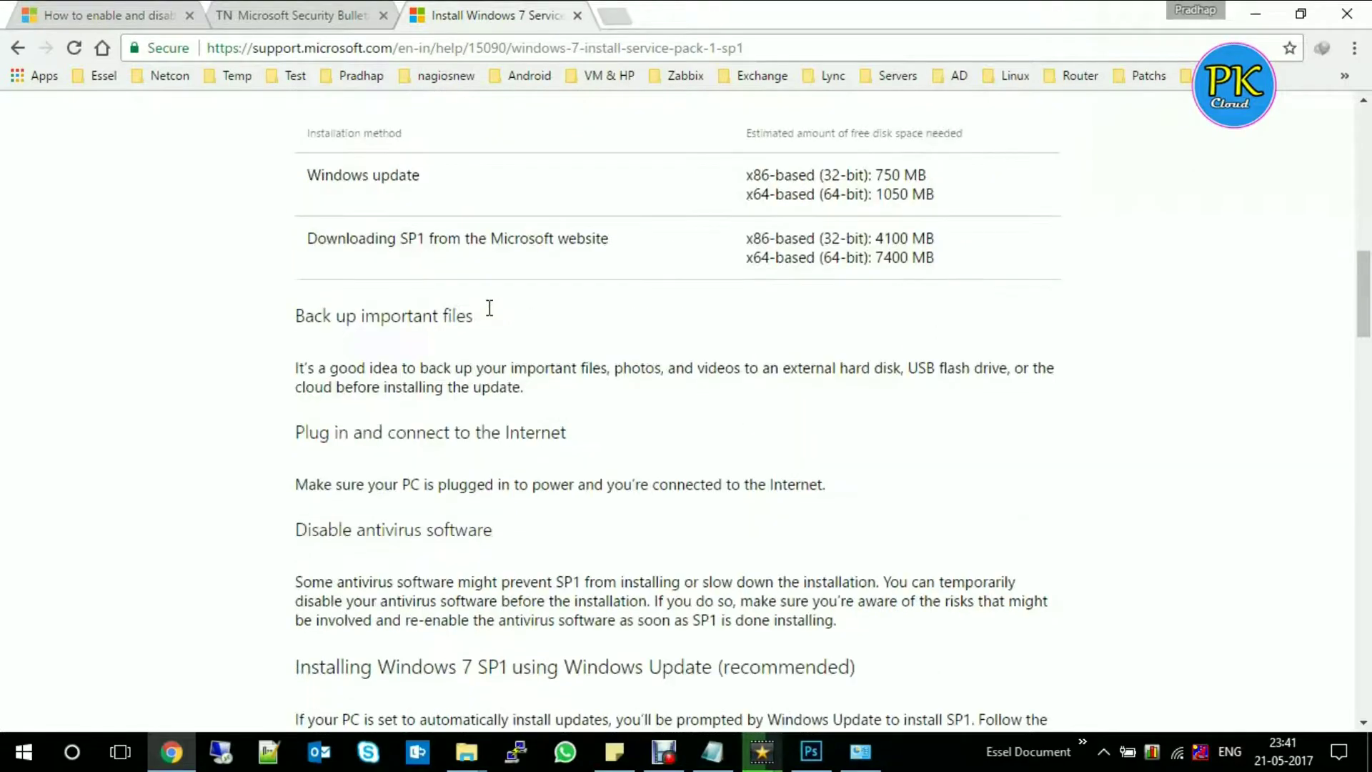
pyautogui.scroll(-4, 490, 308)
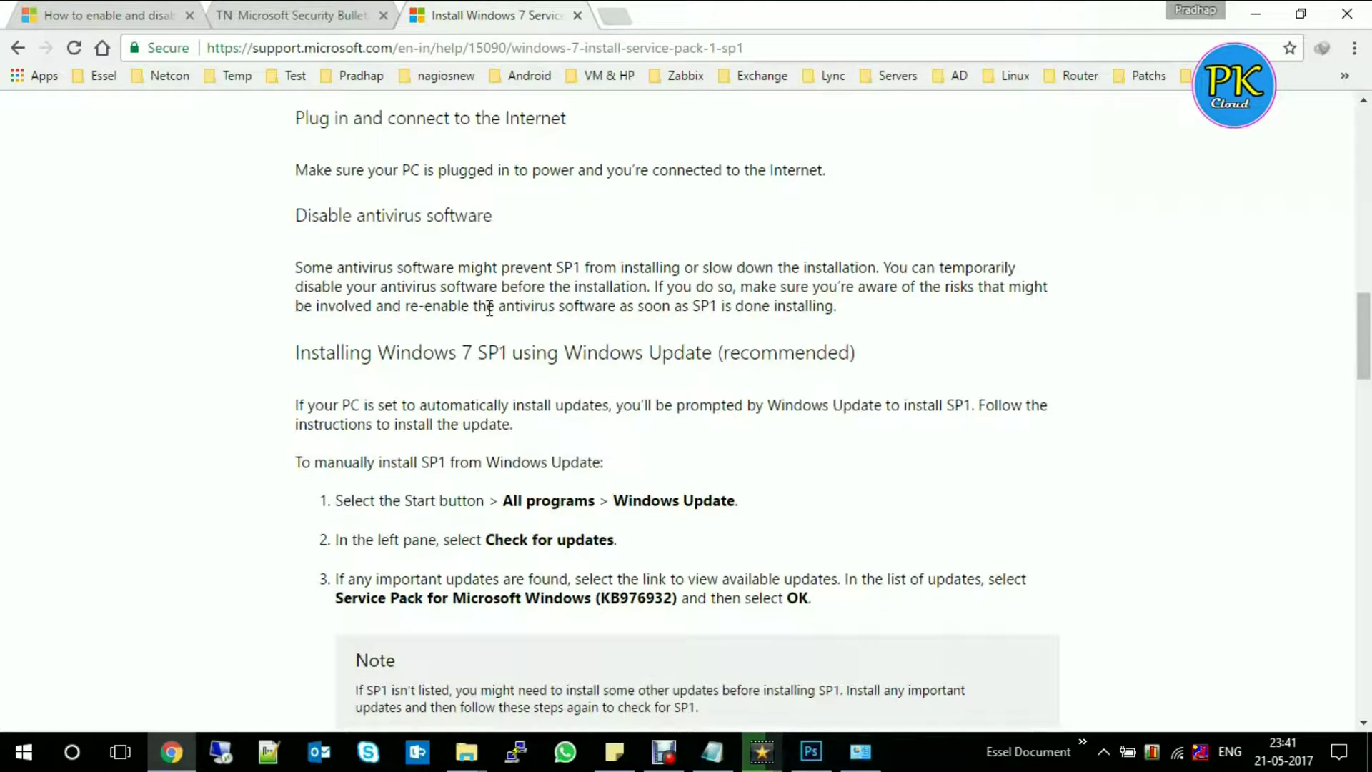
# Open the Windows 7 Service Pack 1 download page linked in the article and bring up the English version's list of files
pyautogui.scroll(-10, 490, 309)
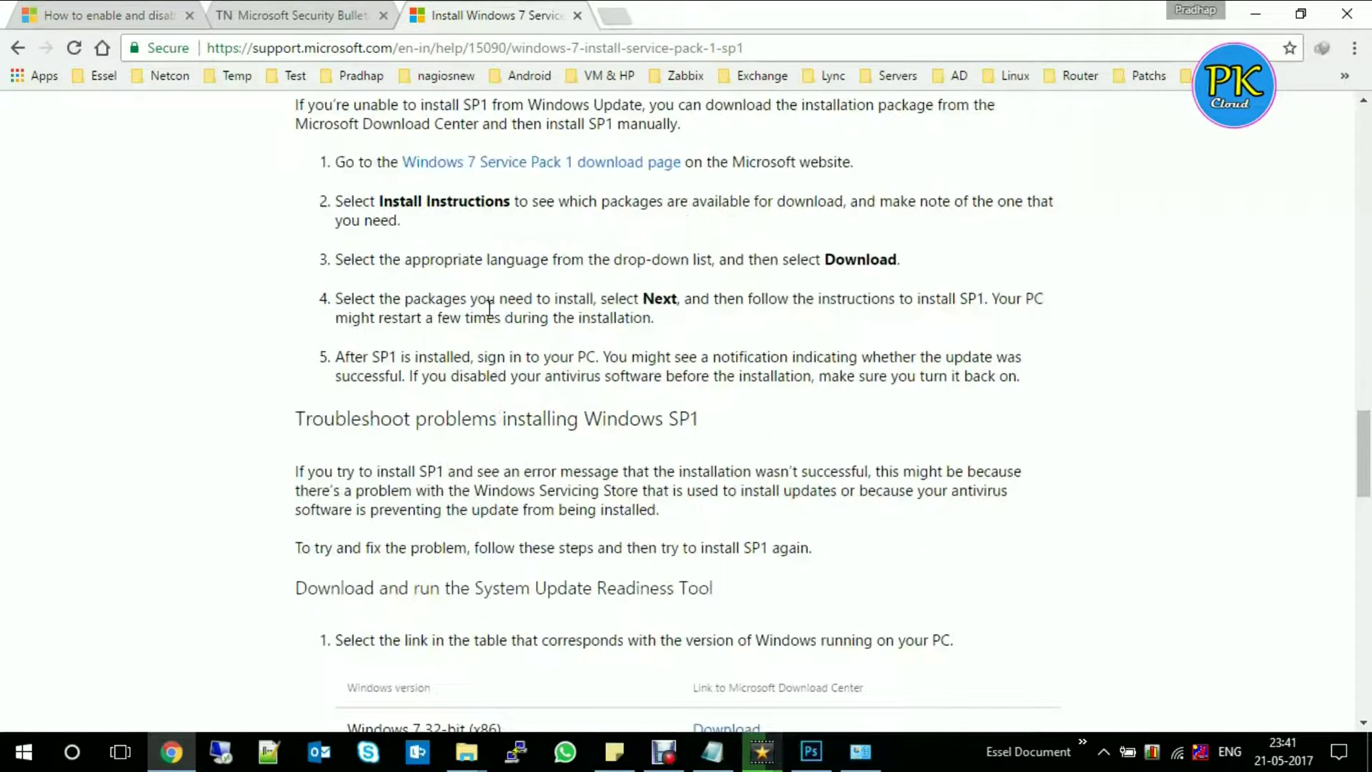
pyautogui.click(554, 170)
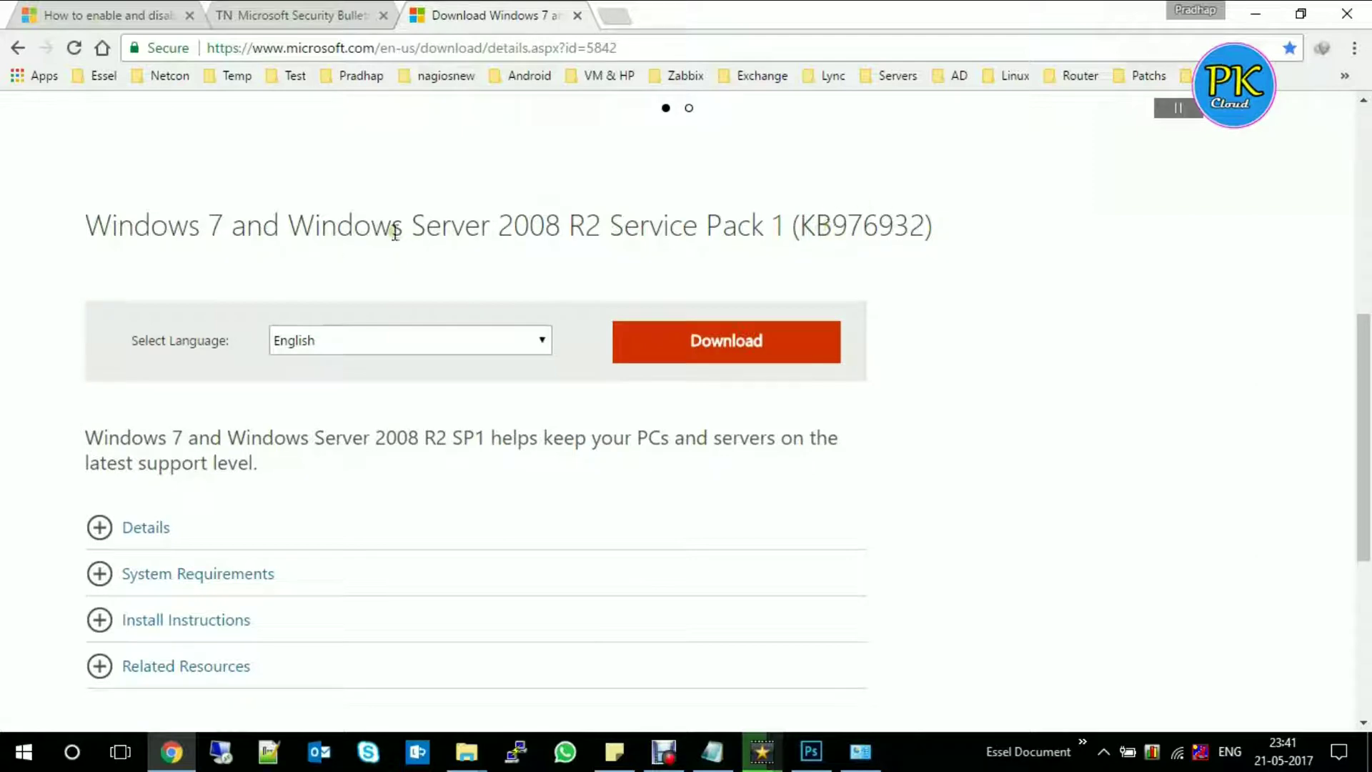
pyautogui.moveTo(289, 223); pyautogui.dragTo(594, 225)
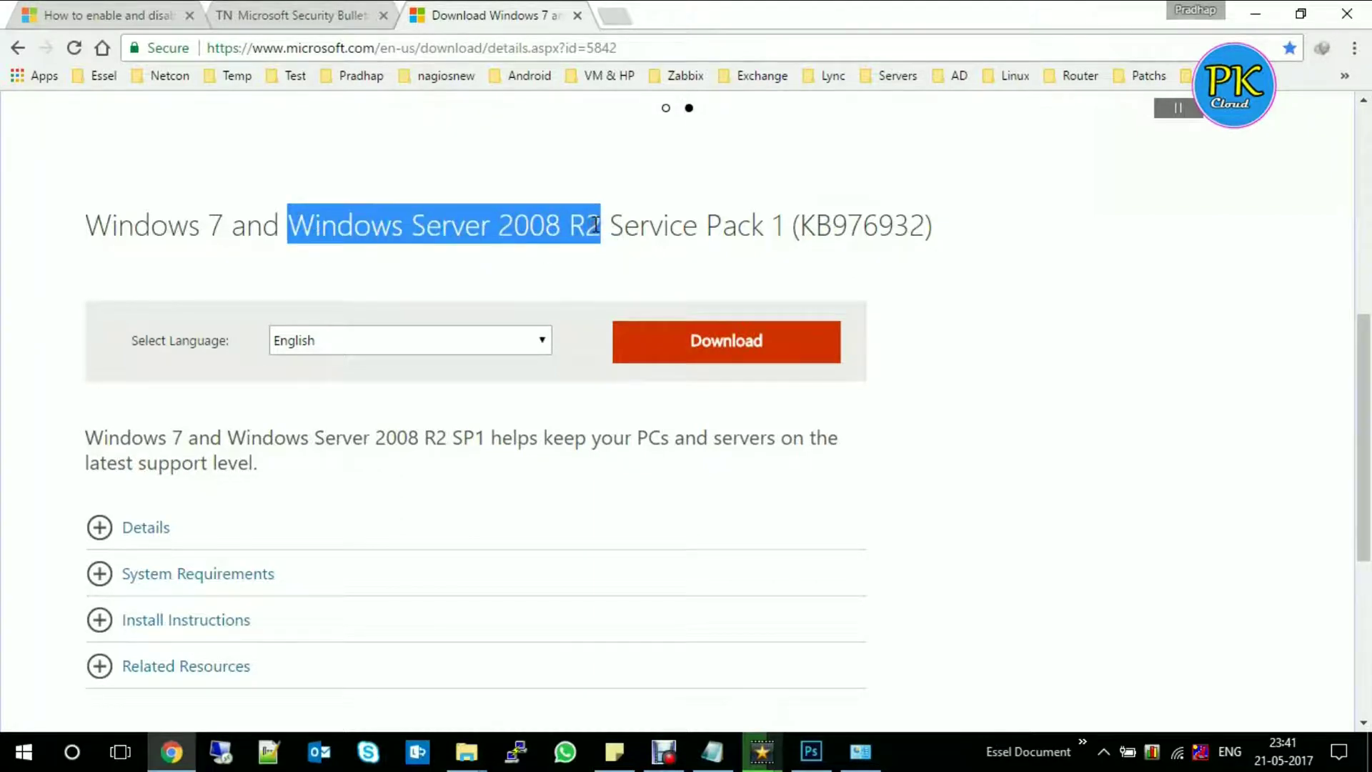
pyautogui.moveTo(784, 226); pyautogui.dragTo(600, 243)
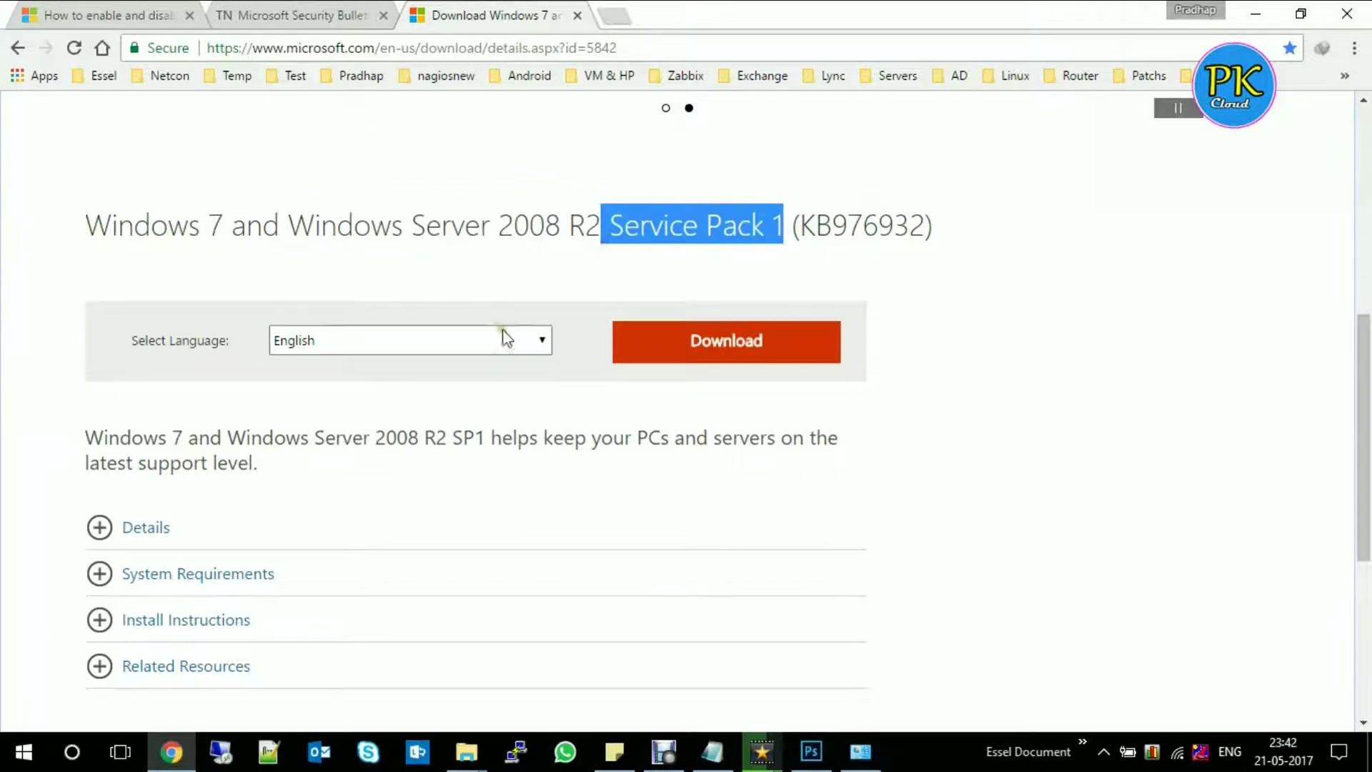
pyautogui.click(740, 361)
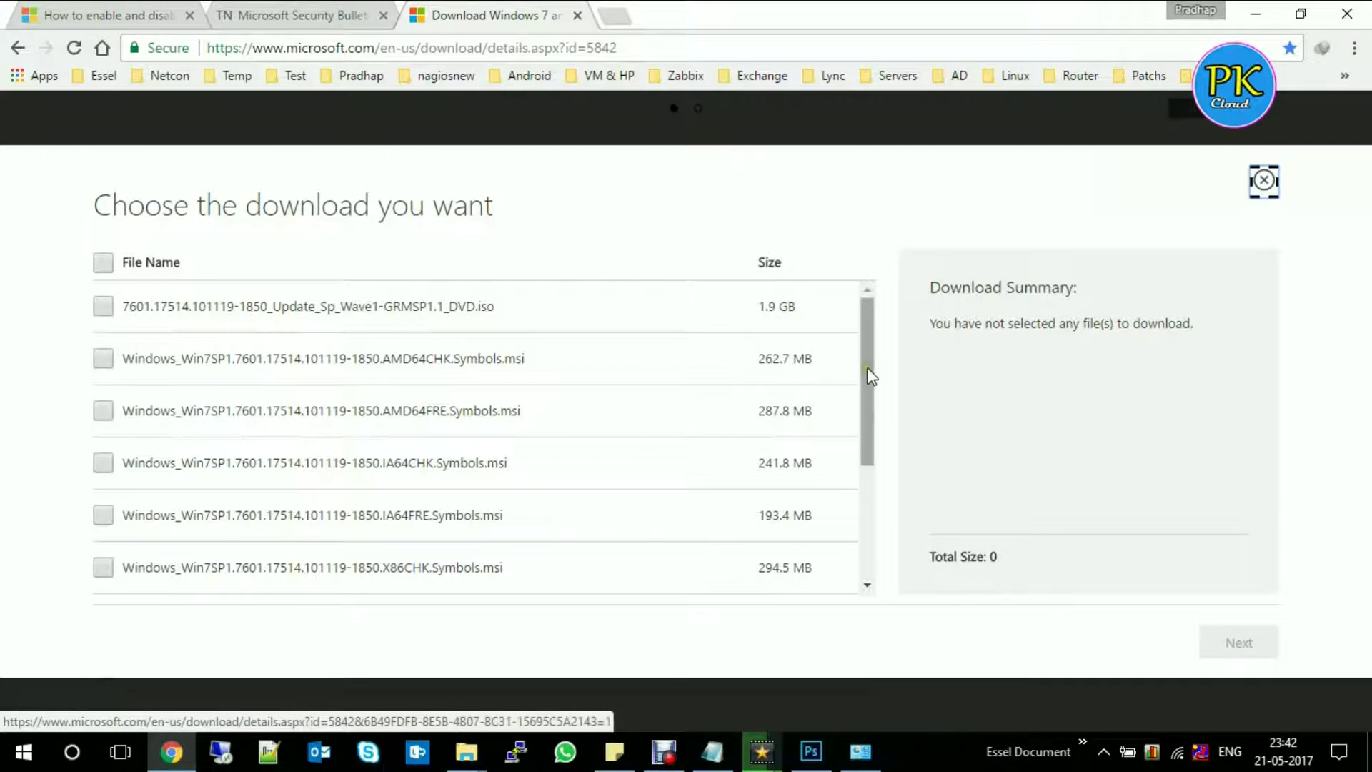
# Locate the windows6.1-KB976932-X64.exe and windows6.1-KB976932-X86.exe installers in the download list and highlight each name
pyautogui.moveTo(871, 376); pyautogui.dragTo(882, 305)
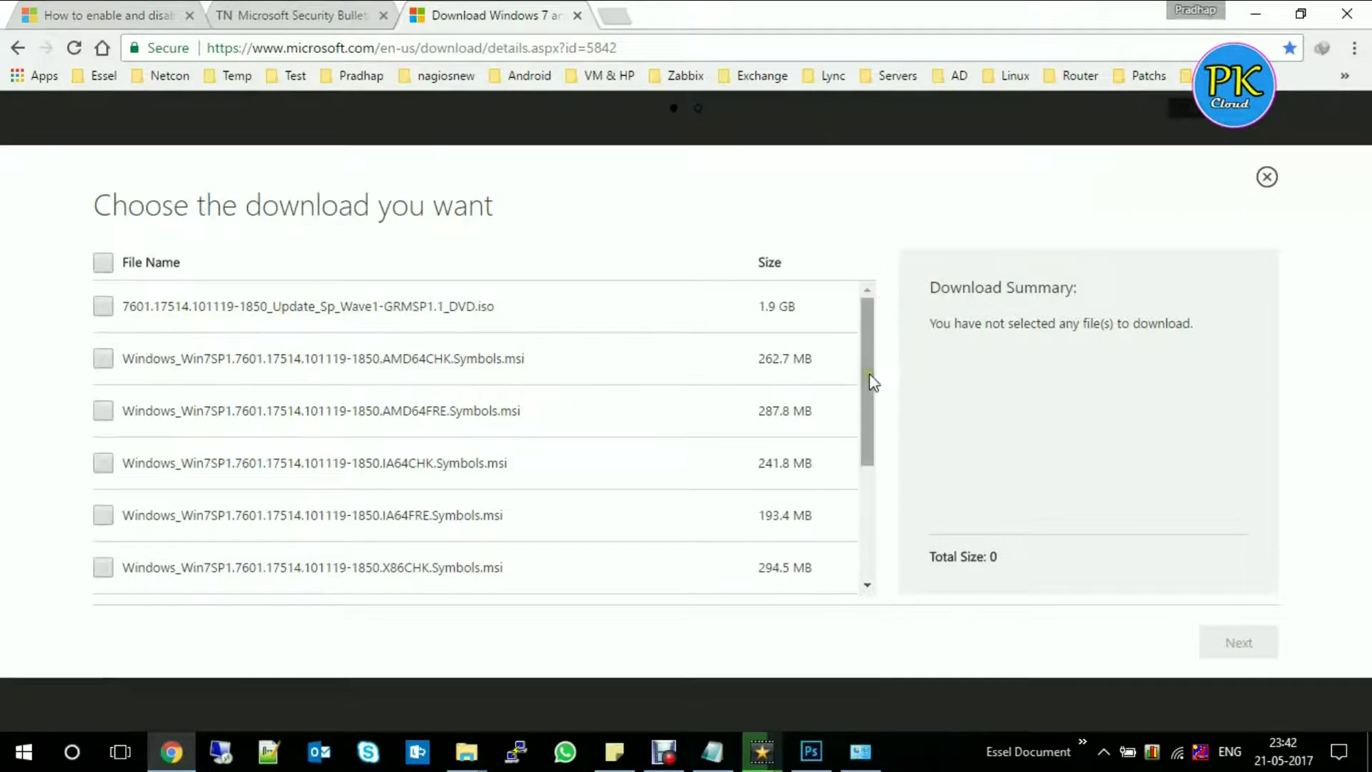
pyautogui.click(868, 643)
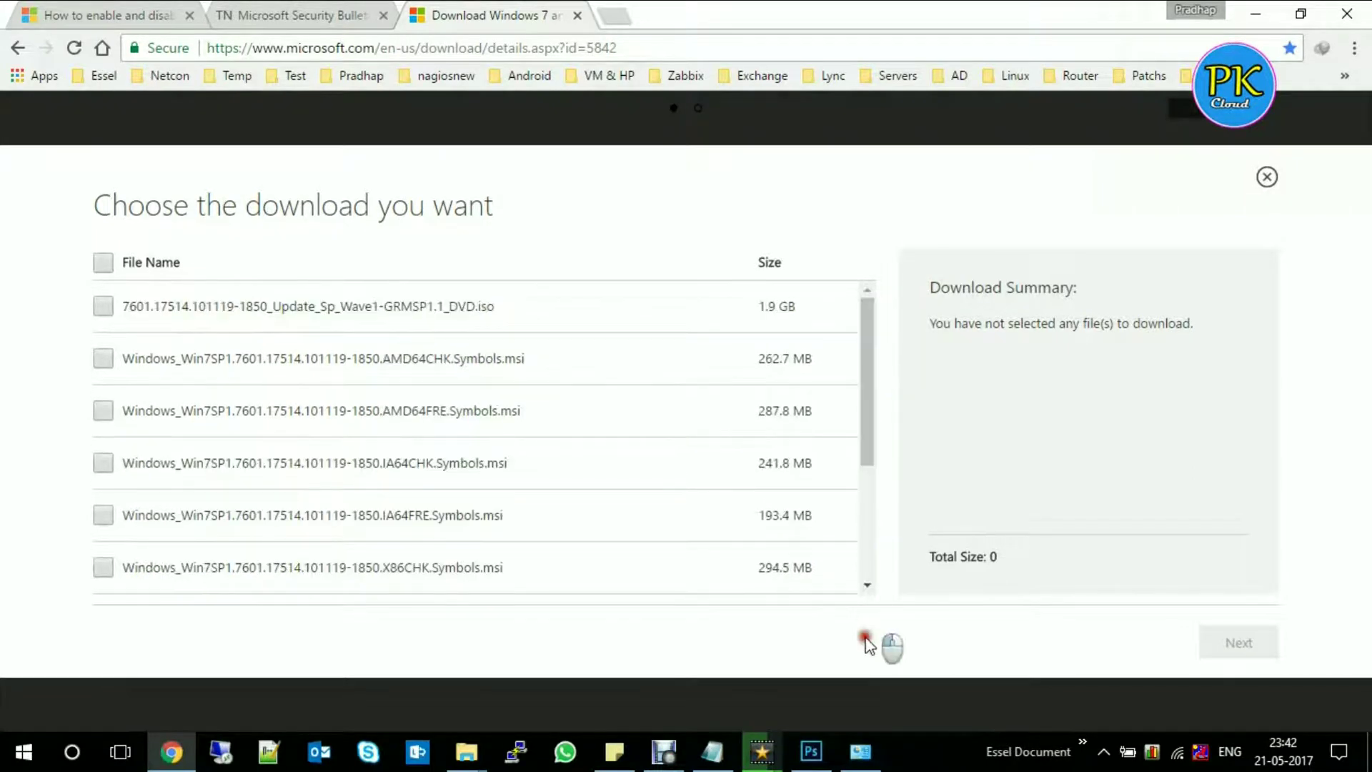
pyautogui.click(869, 551)
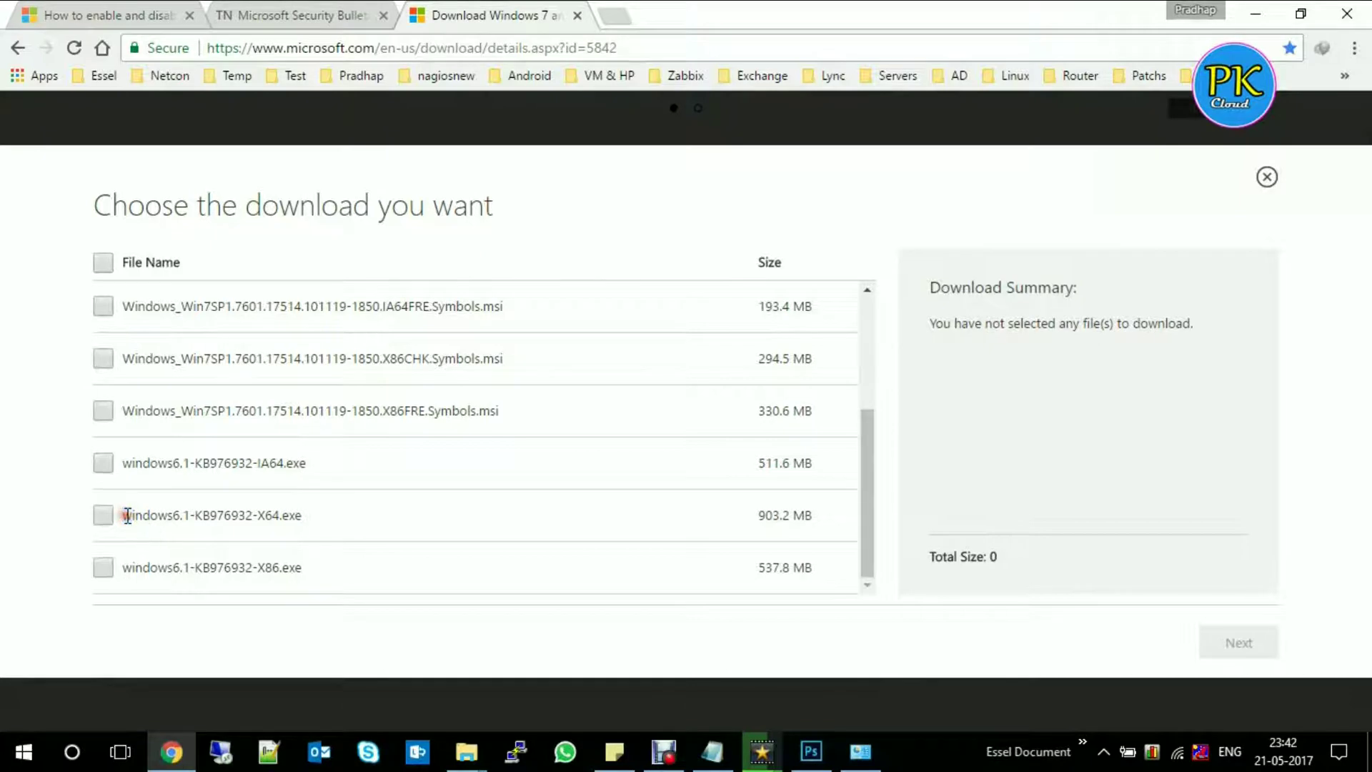
pyautogui.moveTo(129, 515); pyautogui.dragTo(398, 514)
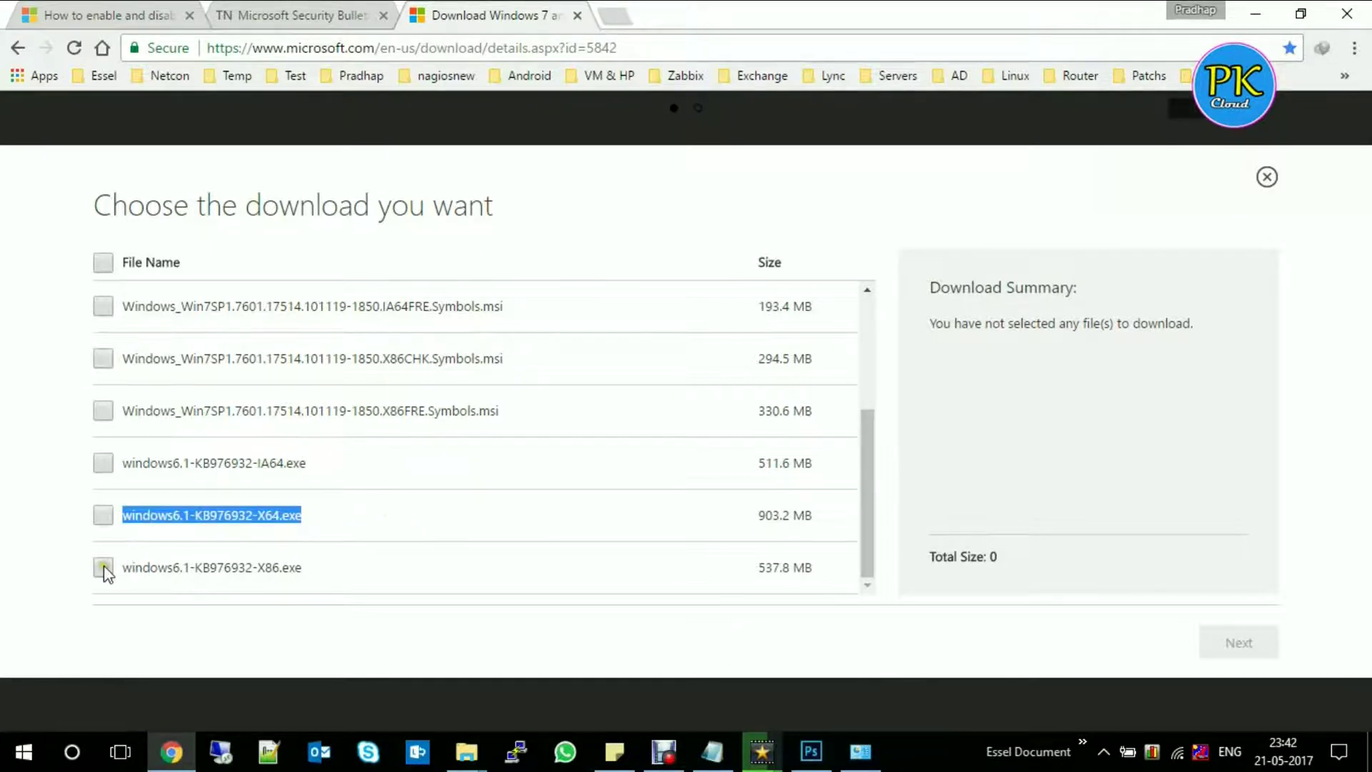
pyautogui.moveTo(123, 568); pyautogui.dragTo(499, 600)
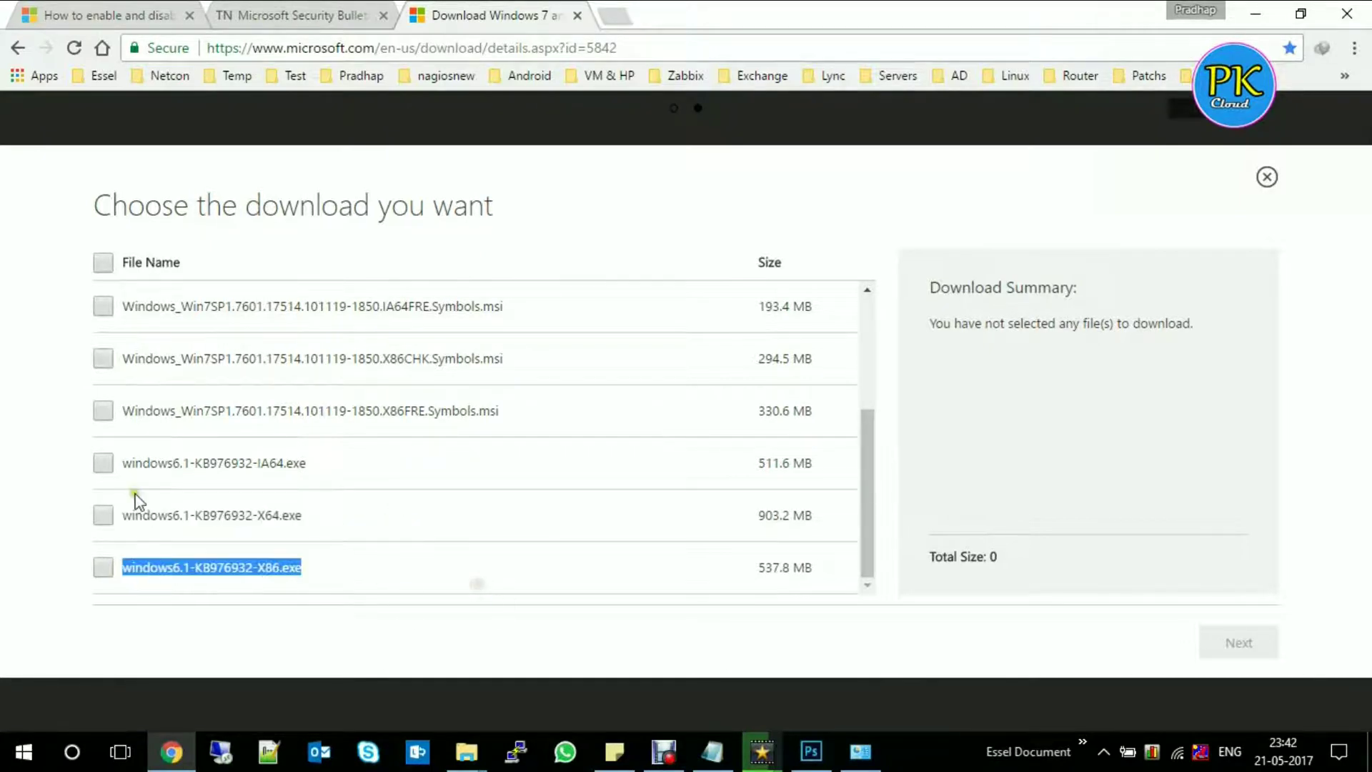
# Highlight X64 in the installer's name and add the line "X64 -> Windows 64bit" below the heading in the Notepad note
pyautogui.moveTo(259, 519); pyautogui.dragTo(279, 520)
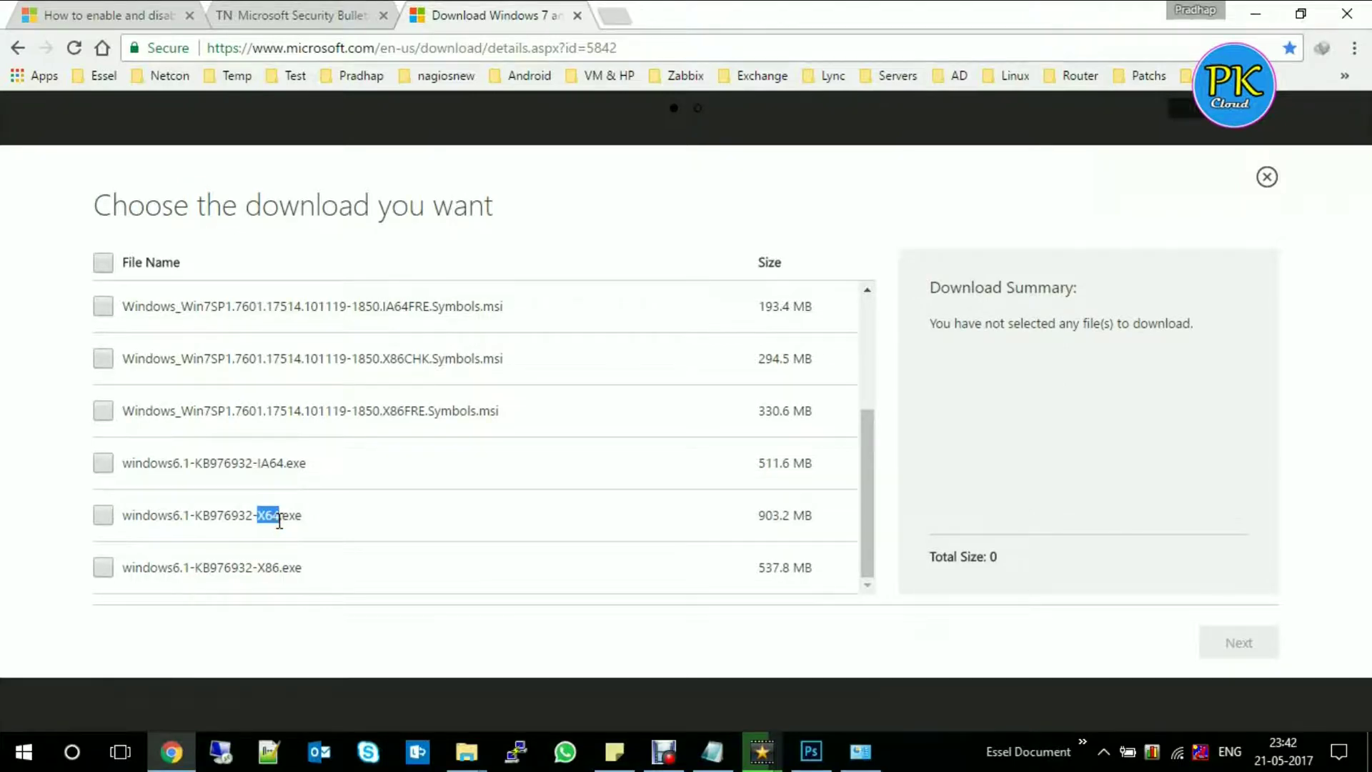
pyautogui.hotkey('alt', 'Tab')
pyautogui.press('Return')
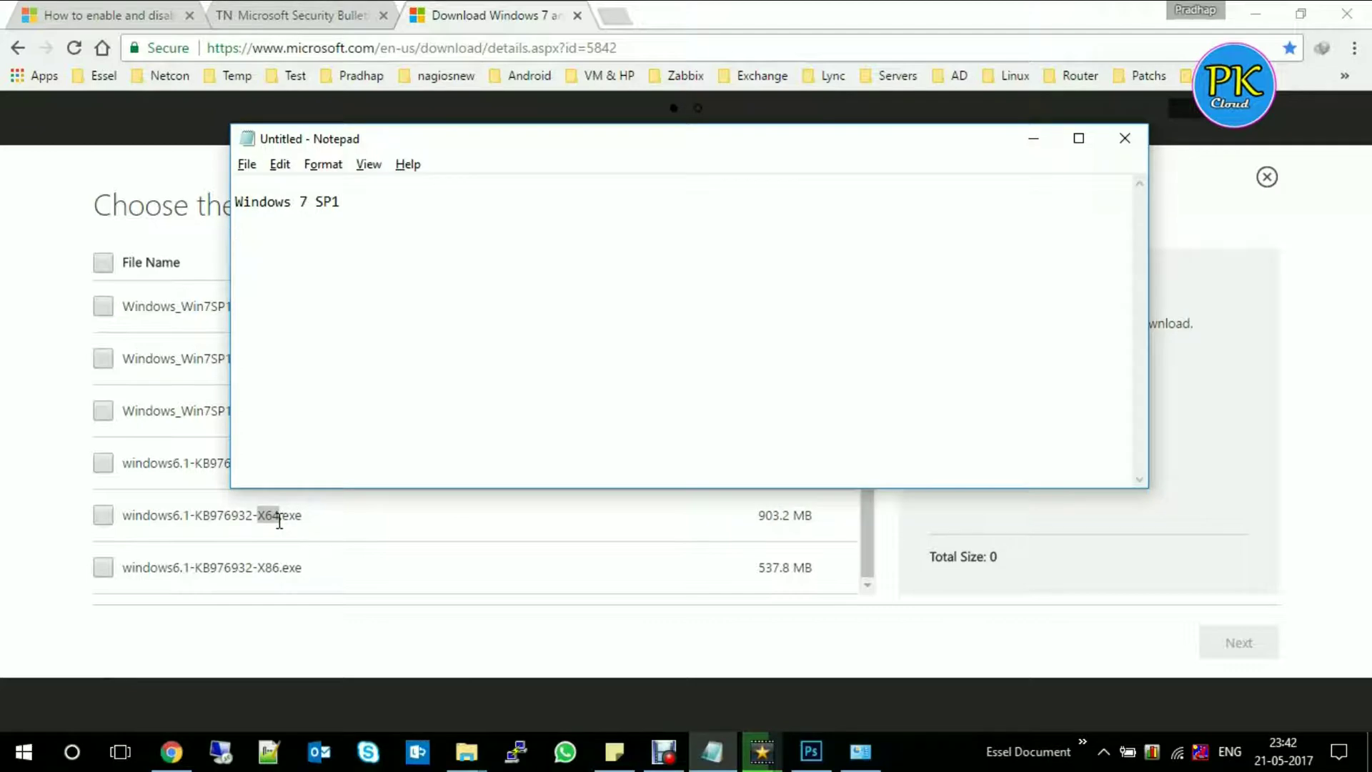
pyautogui.press('Return')
pyautogui.write('X64 _')
pyautogui.press('BackSpace')
pyautogui.press('BackSpace')
pyautogui.write('-> Windows 64bit')
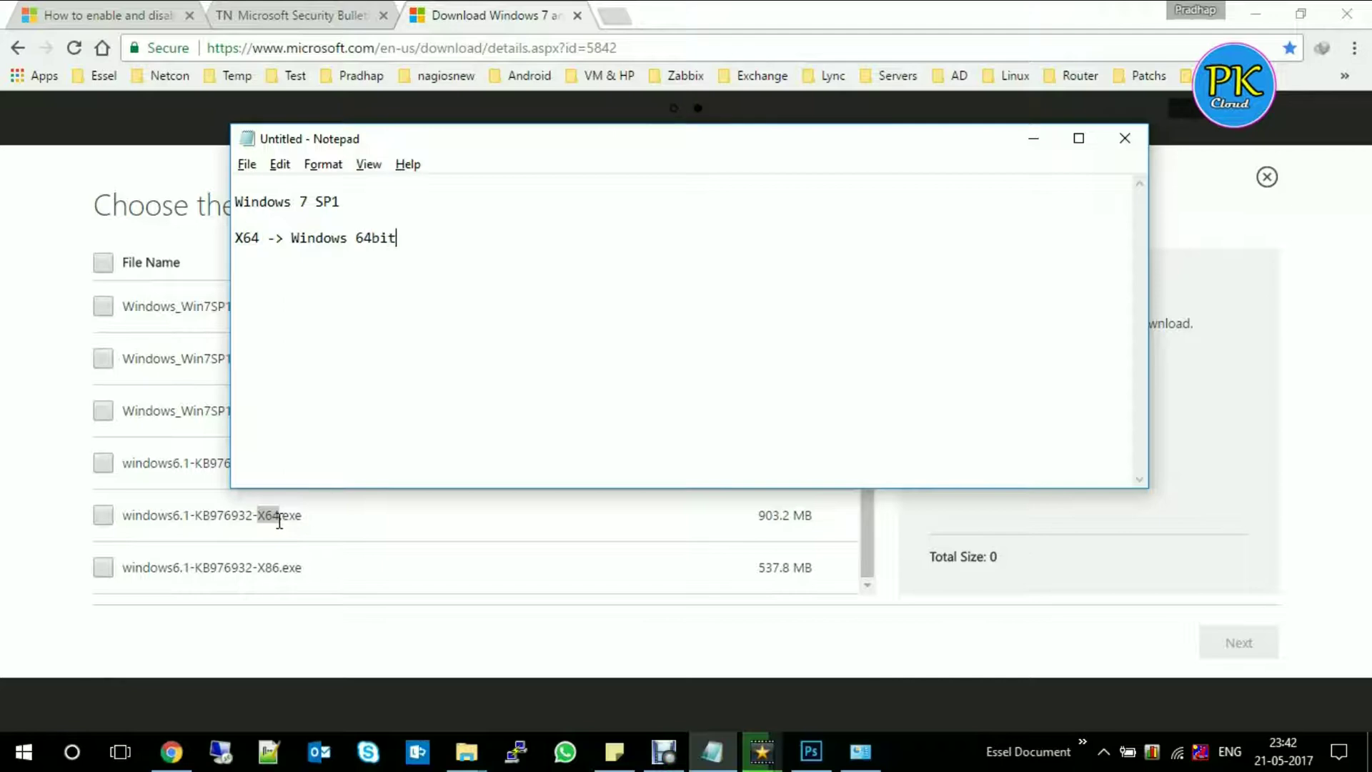
# Copy "X86" from the 32-bit installer's name into the Notepad note and complete the new line as "X86 -> Windows 32bit"
pyautogui.press('Return')
pyautogui.hotkey('alt', 'Tab')
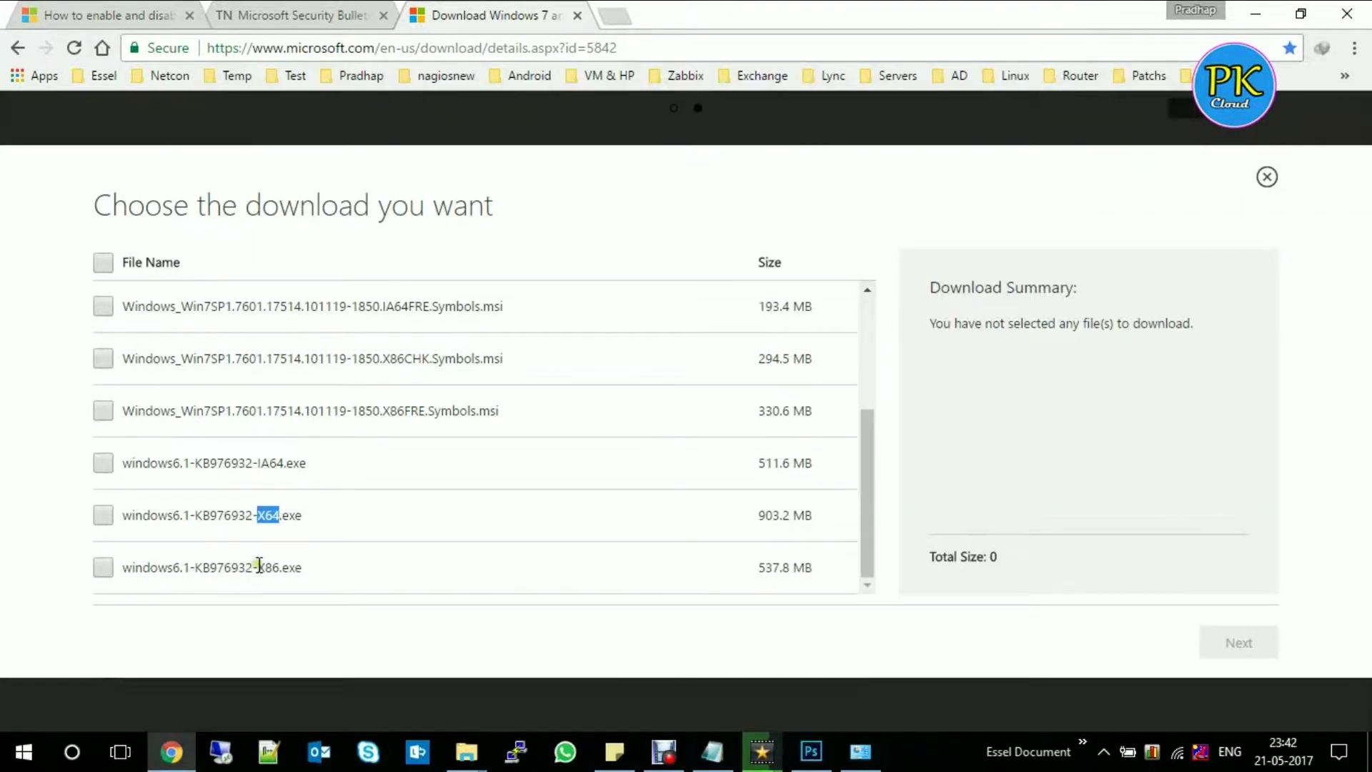
pyautogui.moveTo(257, 567); pyautogui.dragTo(280, 566)
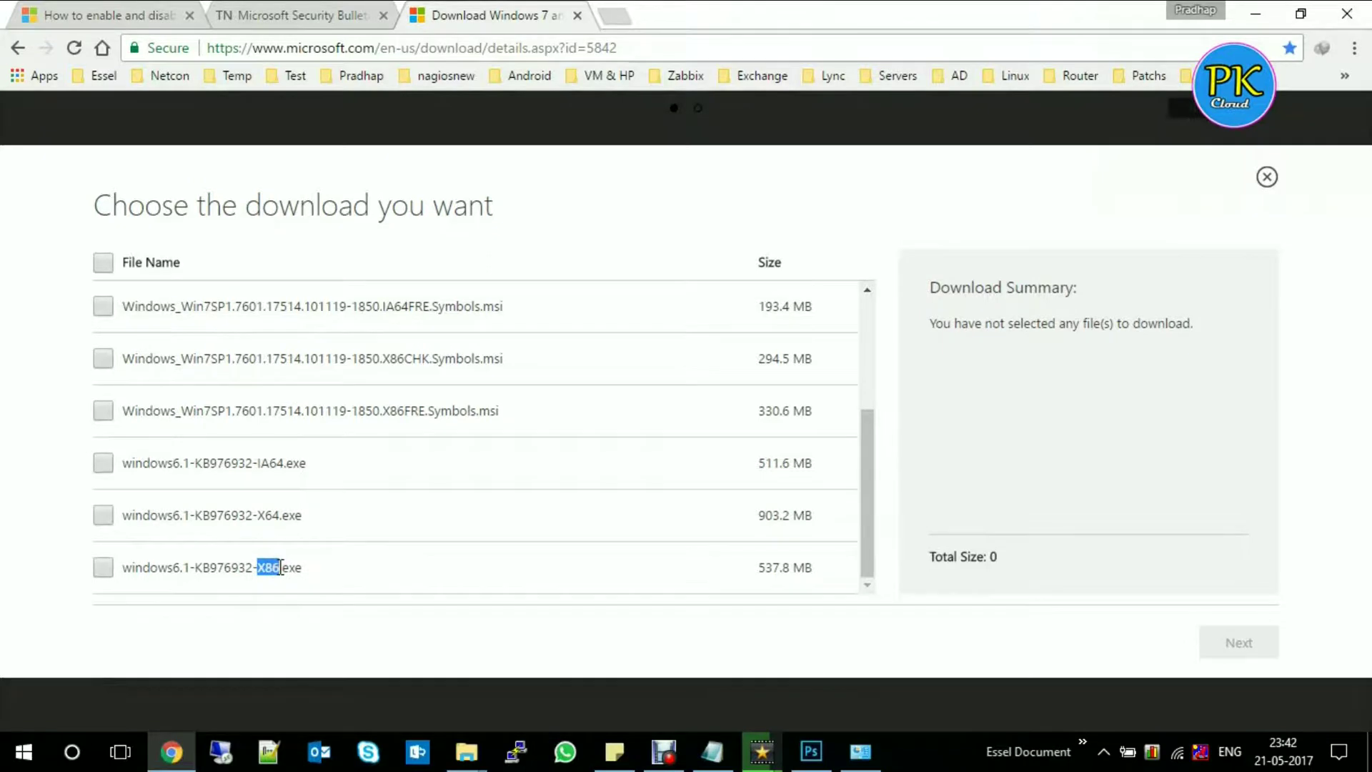
pyautogui.hotkey('ctrl', 'c')
pyautogui.hotkey('alt', 'Tab')
pyautogui.hotkey('ctrl', 'v')
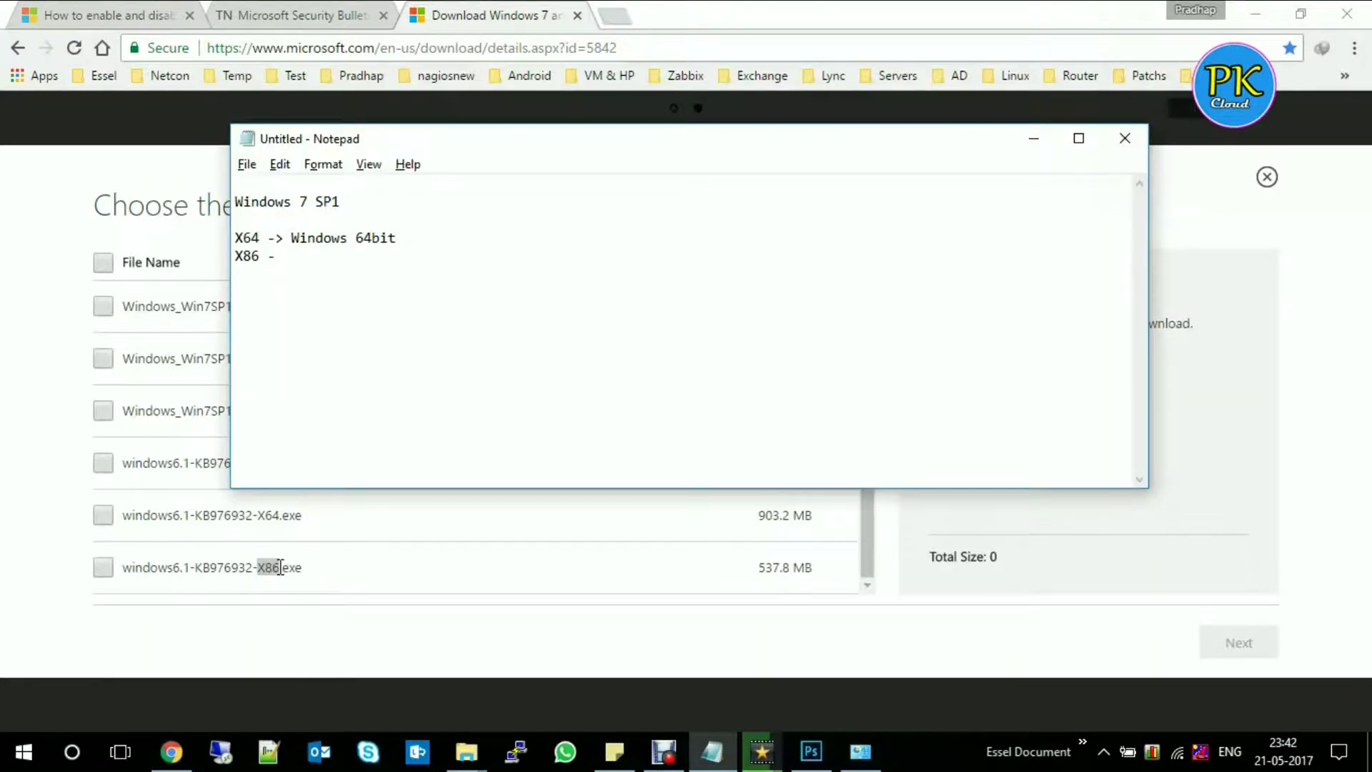
pyautogui.write('-> Windows 32 bit')
pyautogui.press('Left')
pyautogui.press('Left')
pyautogui.press('Left')
pyautogui.press('BackSpace')
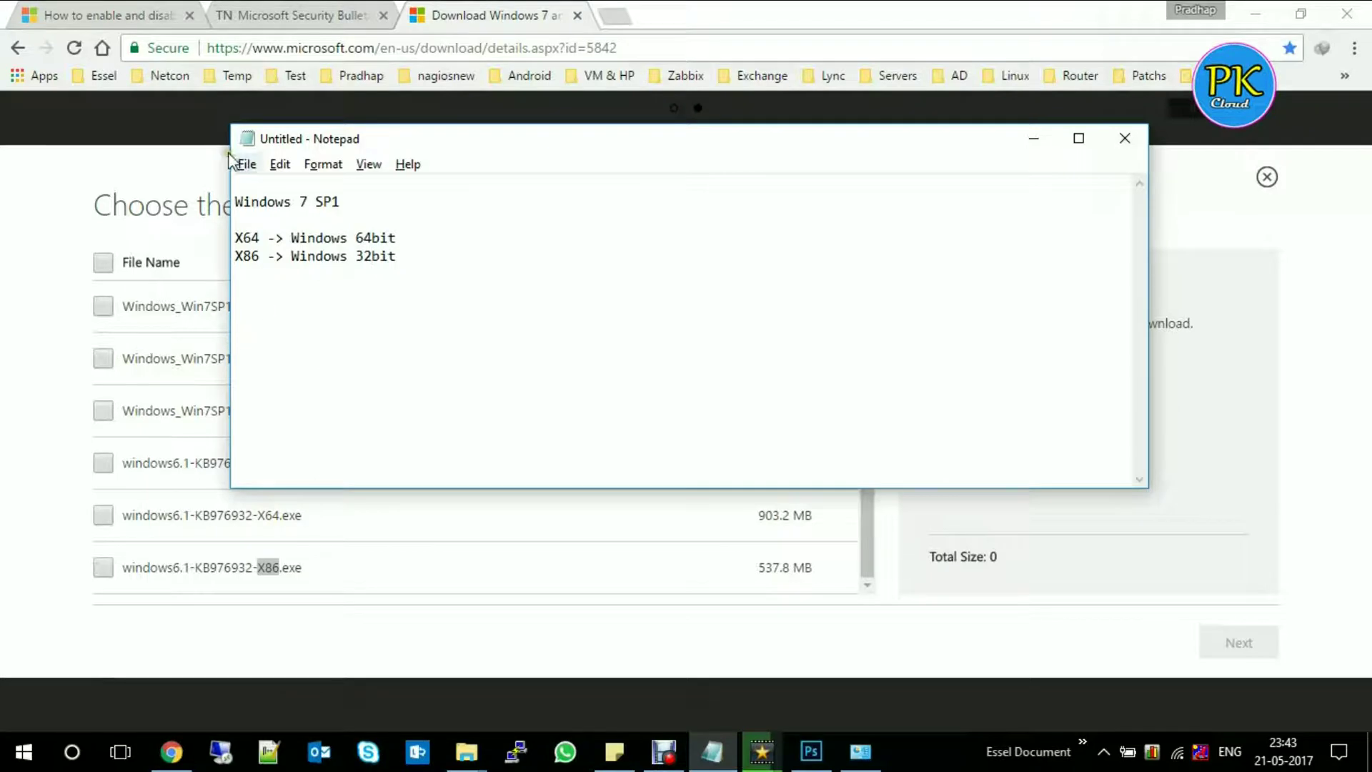
# Review the note's X86 and 32bit entries by highlighting them, and return to the download list in Chrome
pyautogui.moveTo(260, 237); pyautogui.dragTo(235, 256)
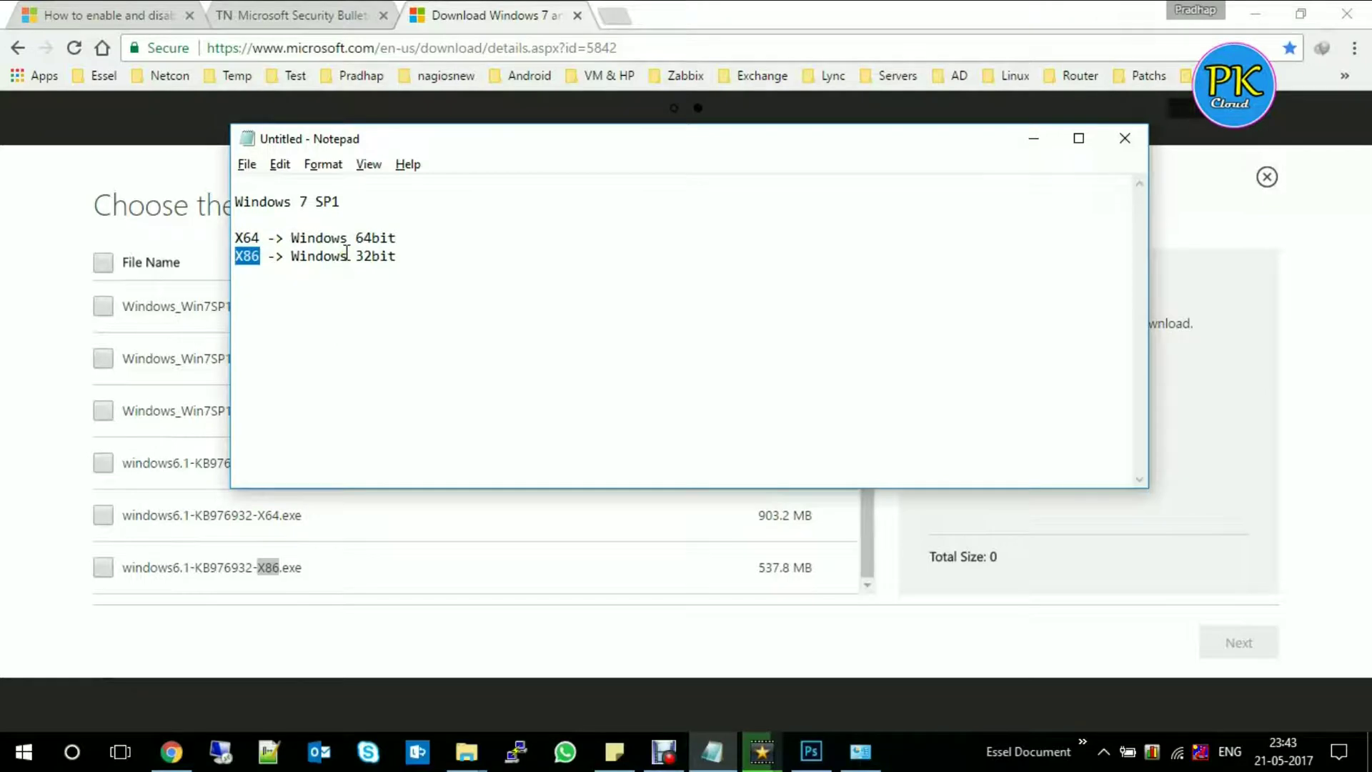
pyautogui.moveTo(356, 256); pyautogui.dragTo(403, 257)
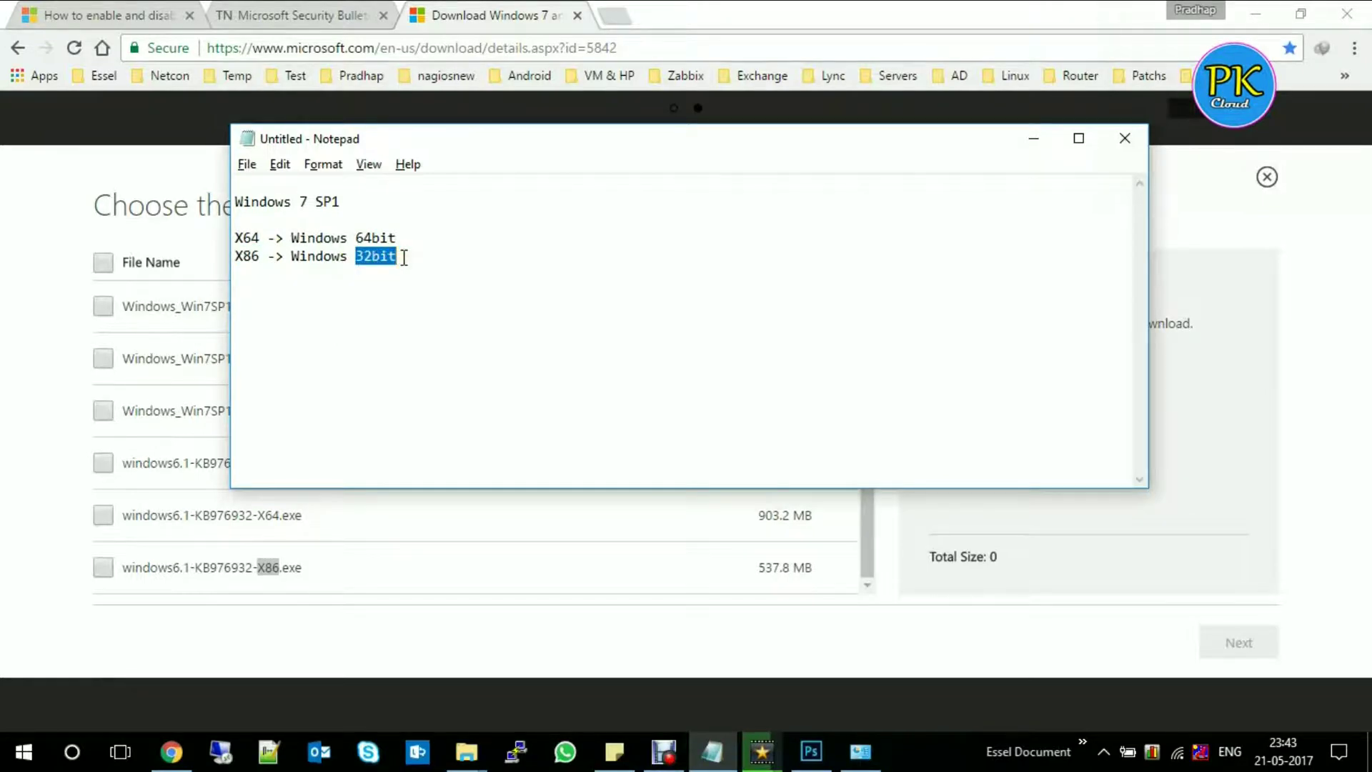
pyautogui.doubleClick(359, 626)
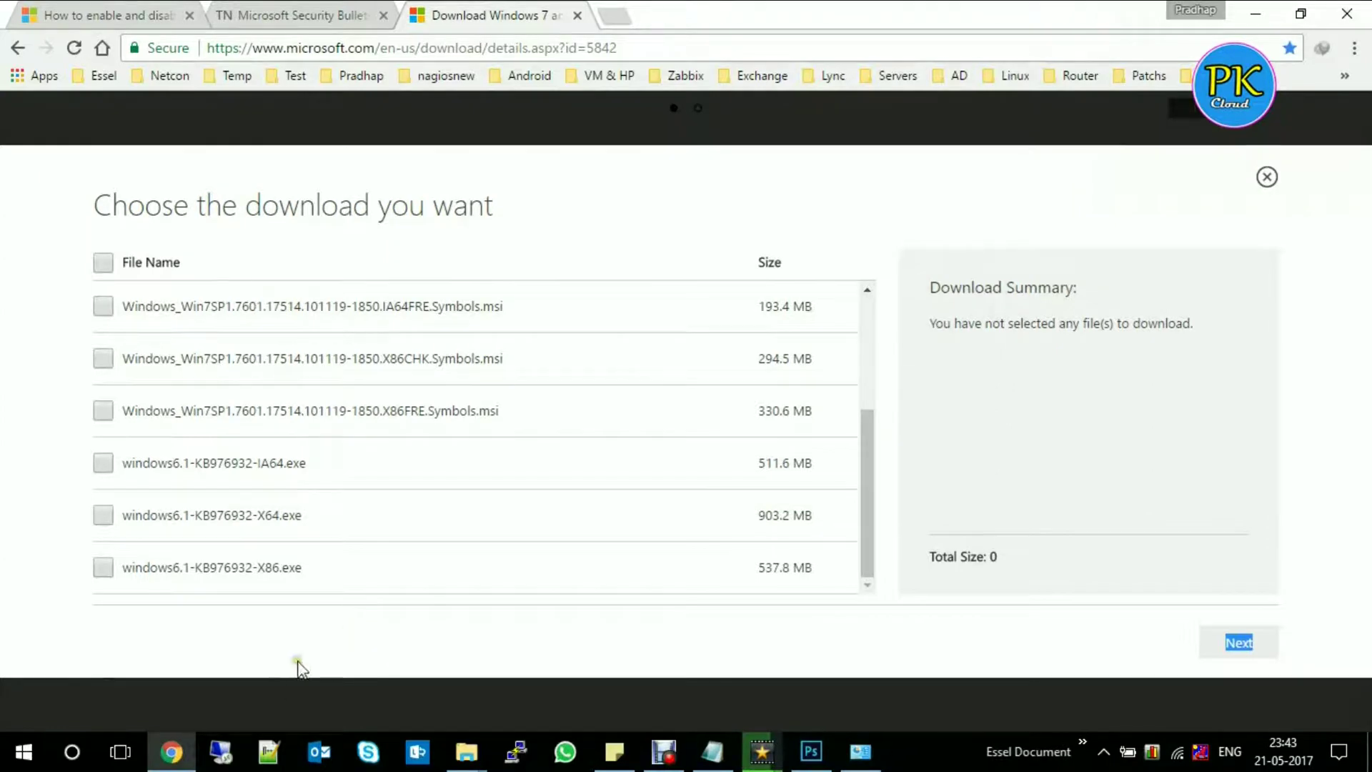
# Minimize Chrome and open the properties of This PC from the desktop to view the computer's system information
pyautogui.click(466, 751)
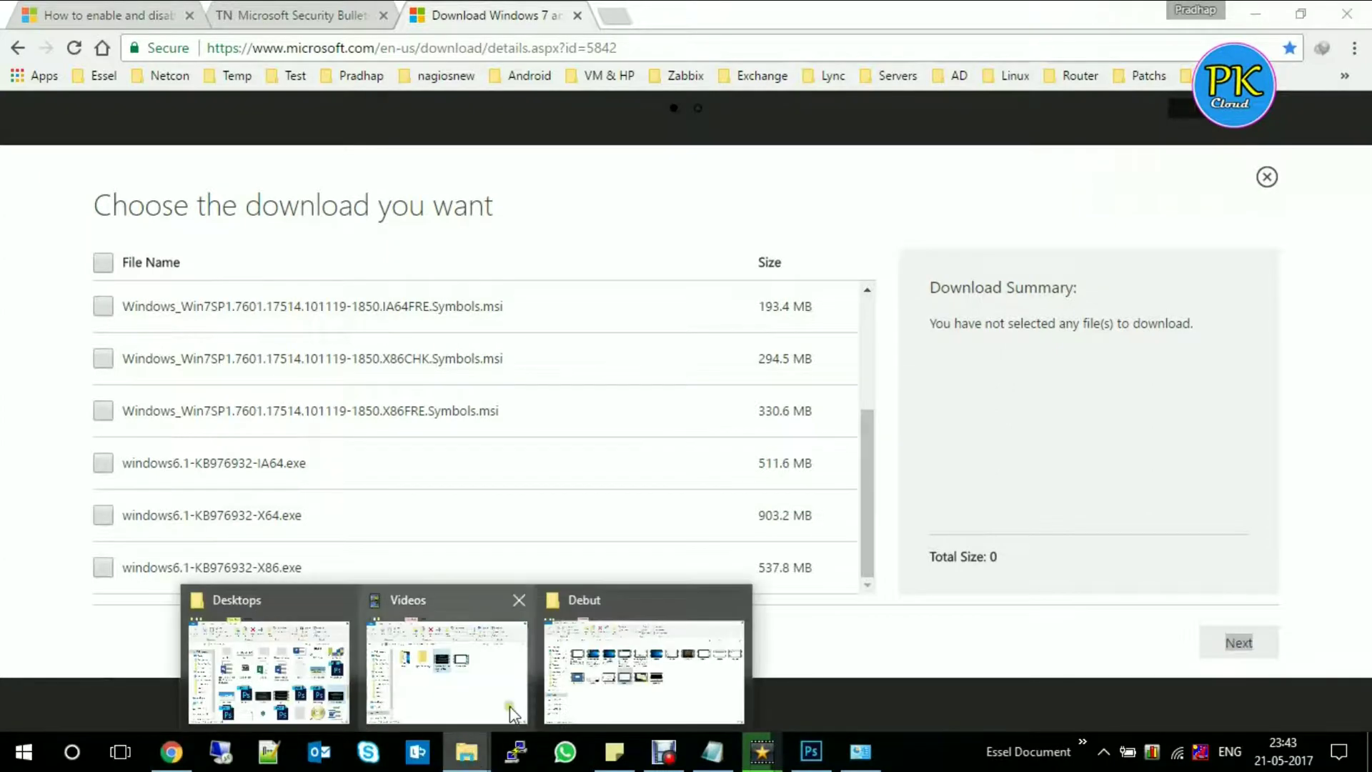
pyautogui.click(1245, 13)
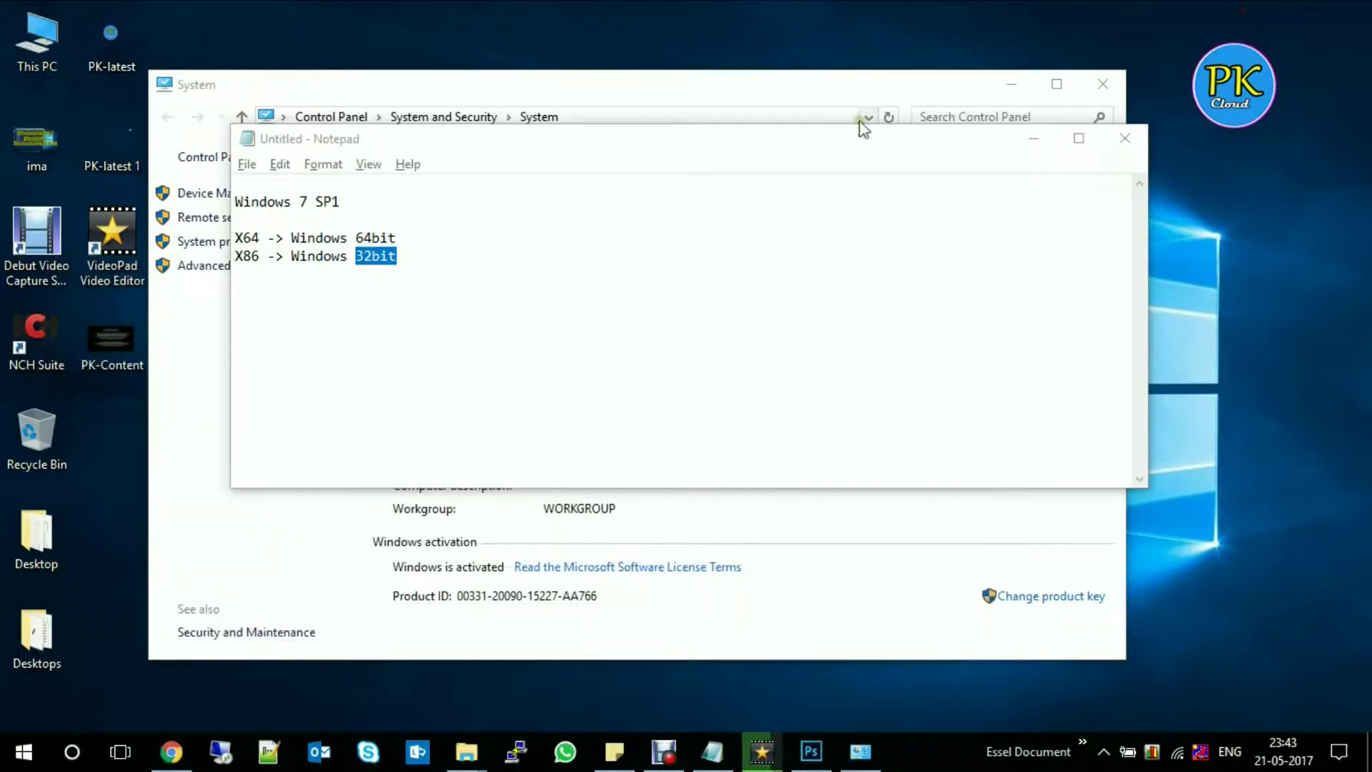
pyautogui.click(42, 40)
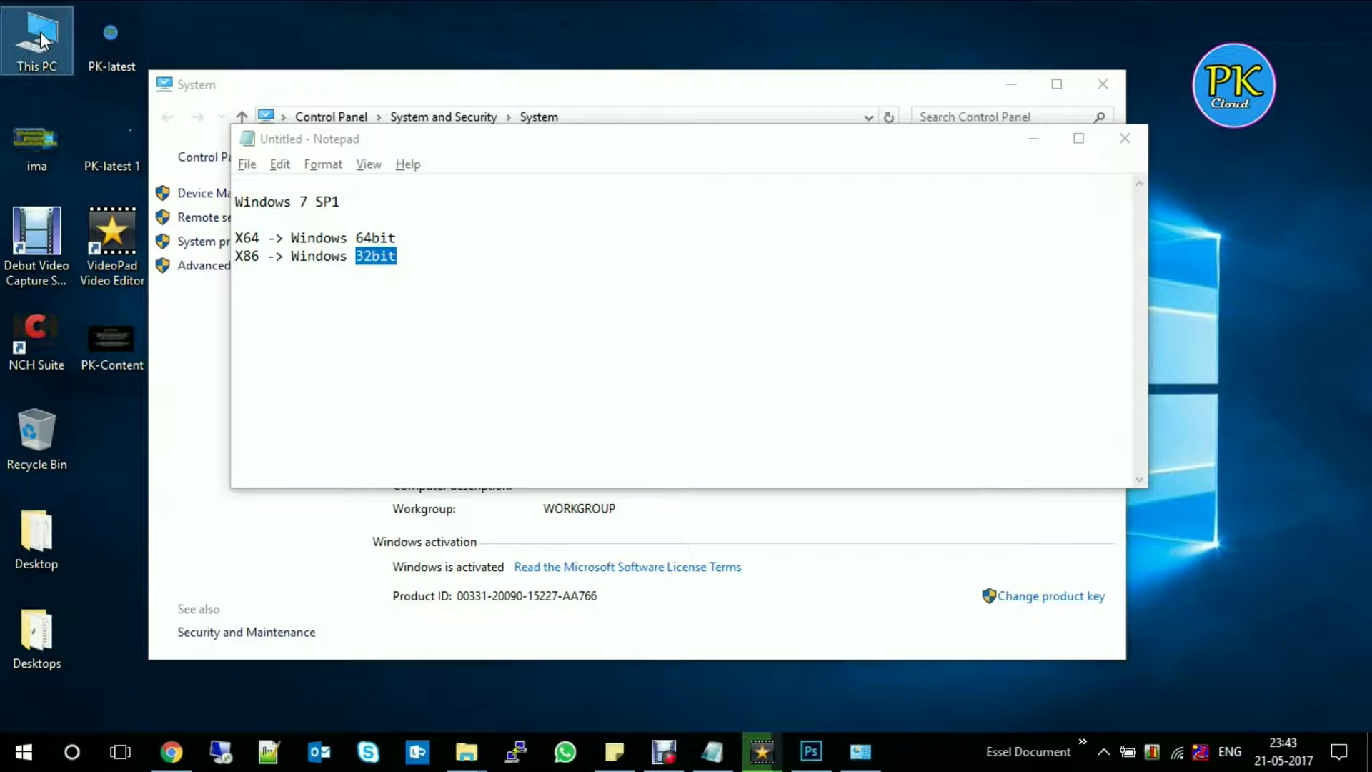
pyautogui.rightClick(40, 32)
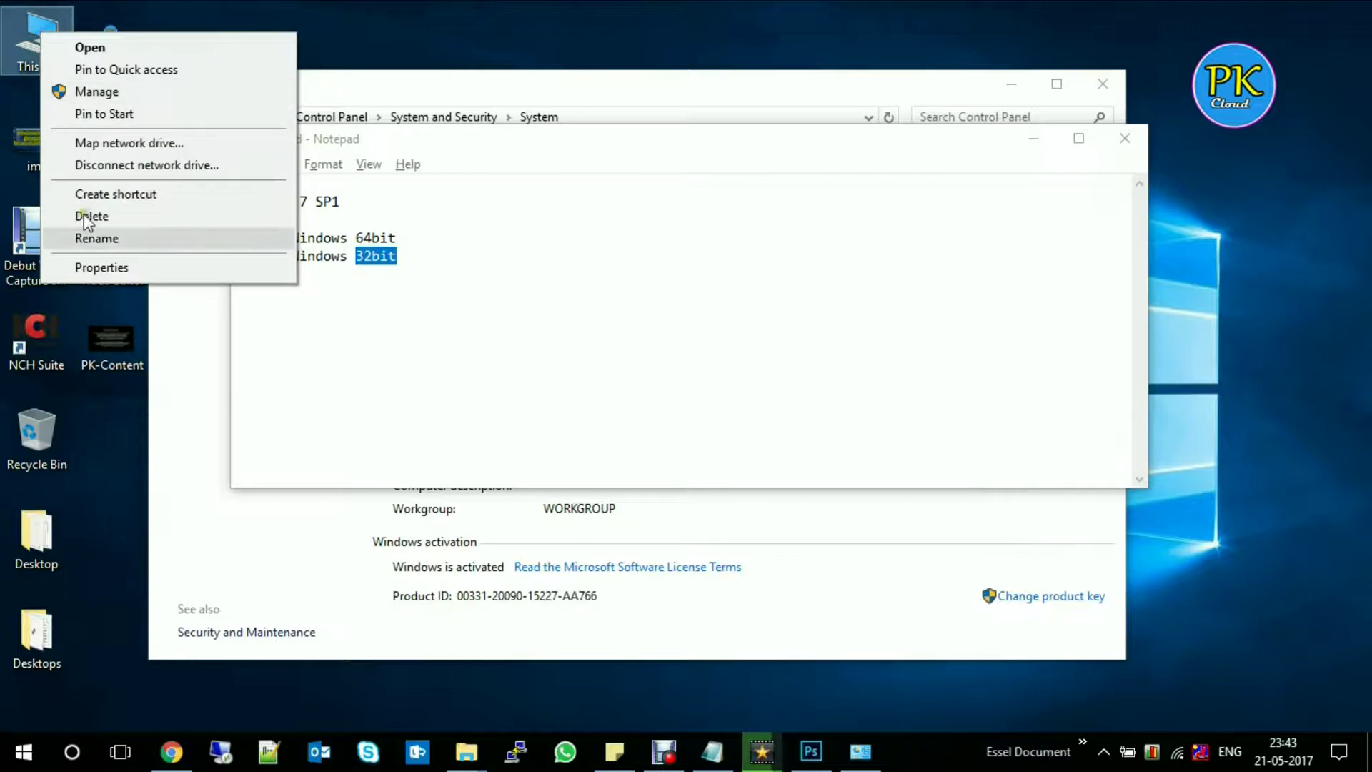
pyautogui.click(145, 272)
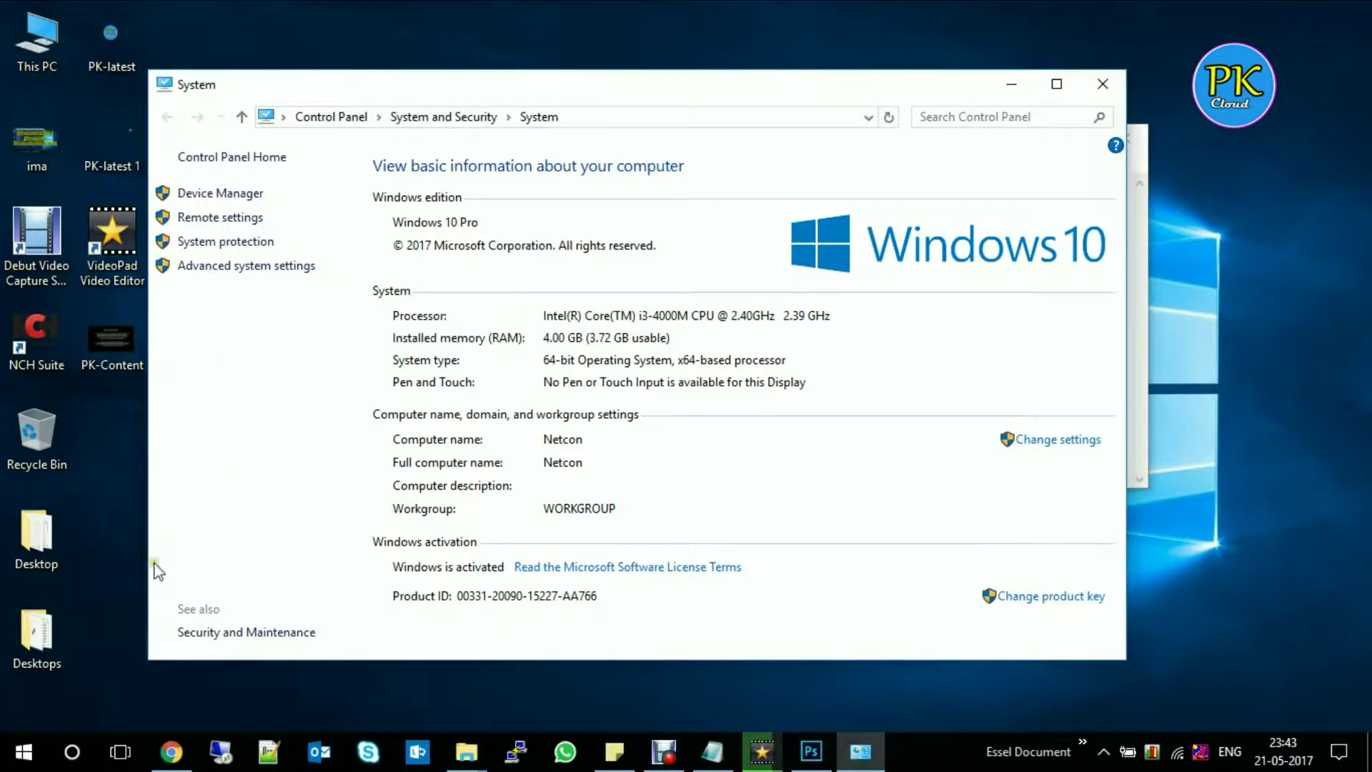
# Search Windows for "system", open the System result and examine the Windows edition section
pyautogui.click(69, 762)
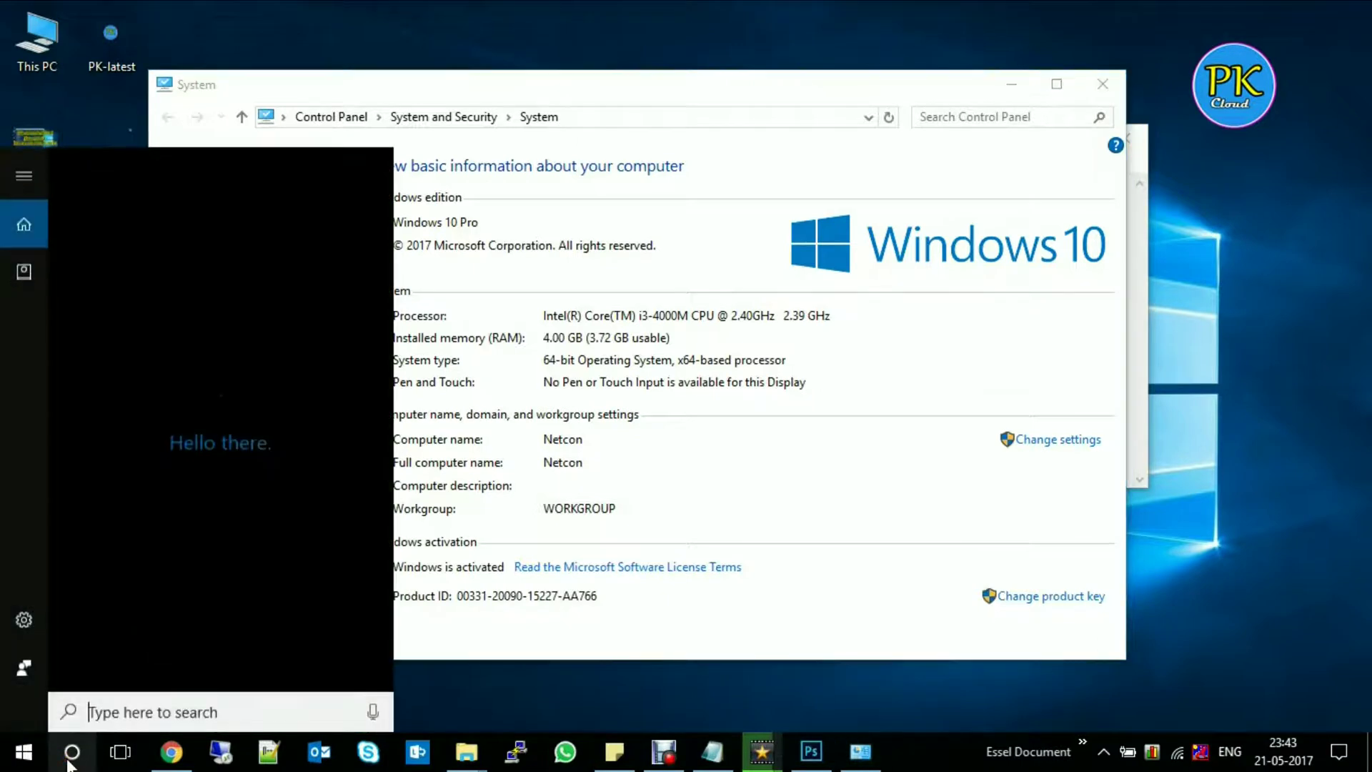
pyautogui.write('system')
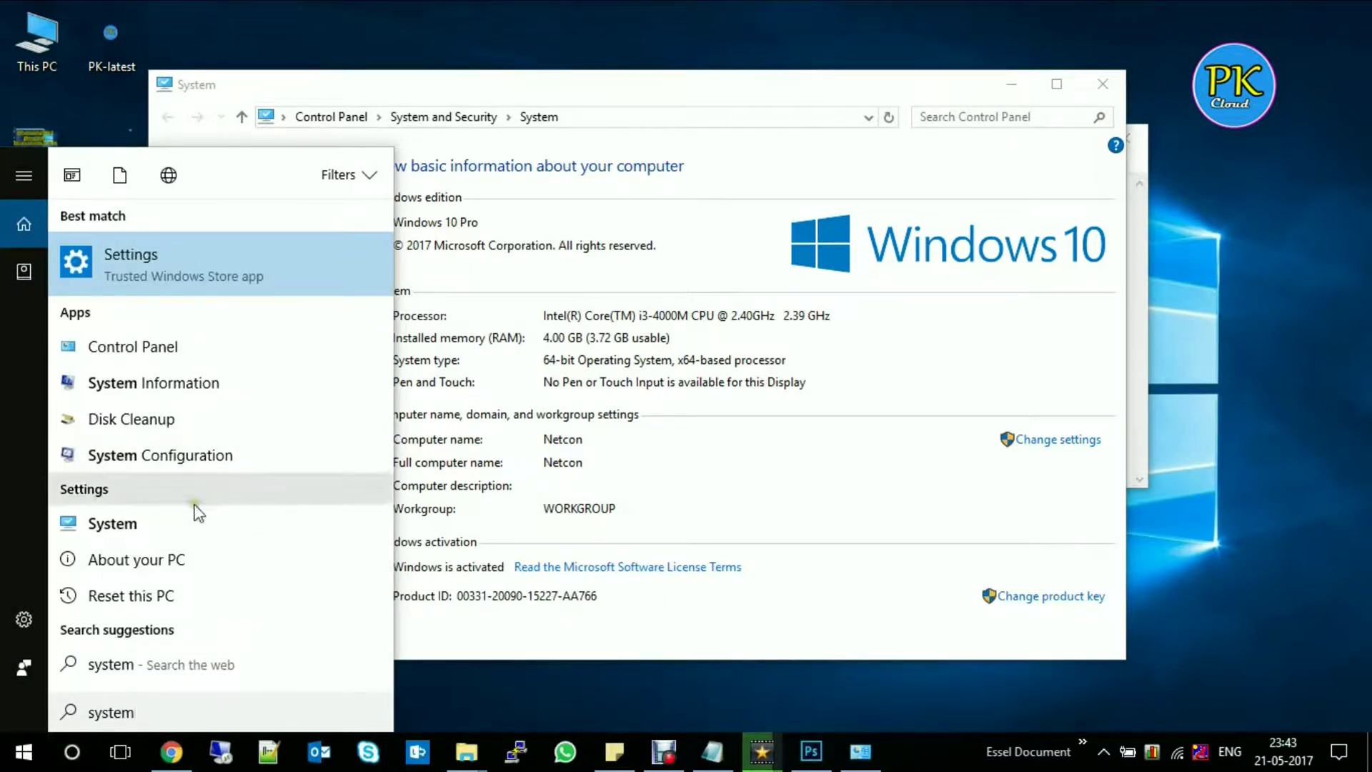
pyautogui.click(139, 522)
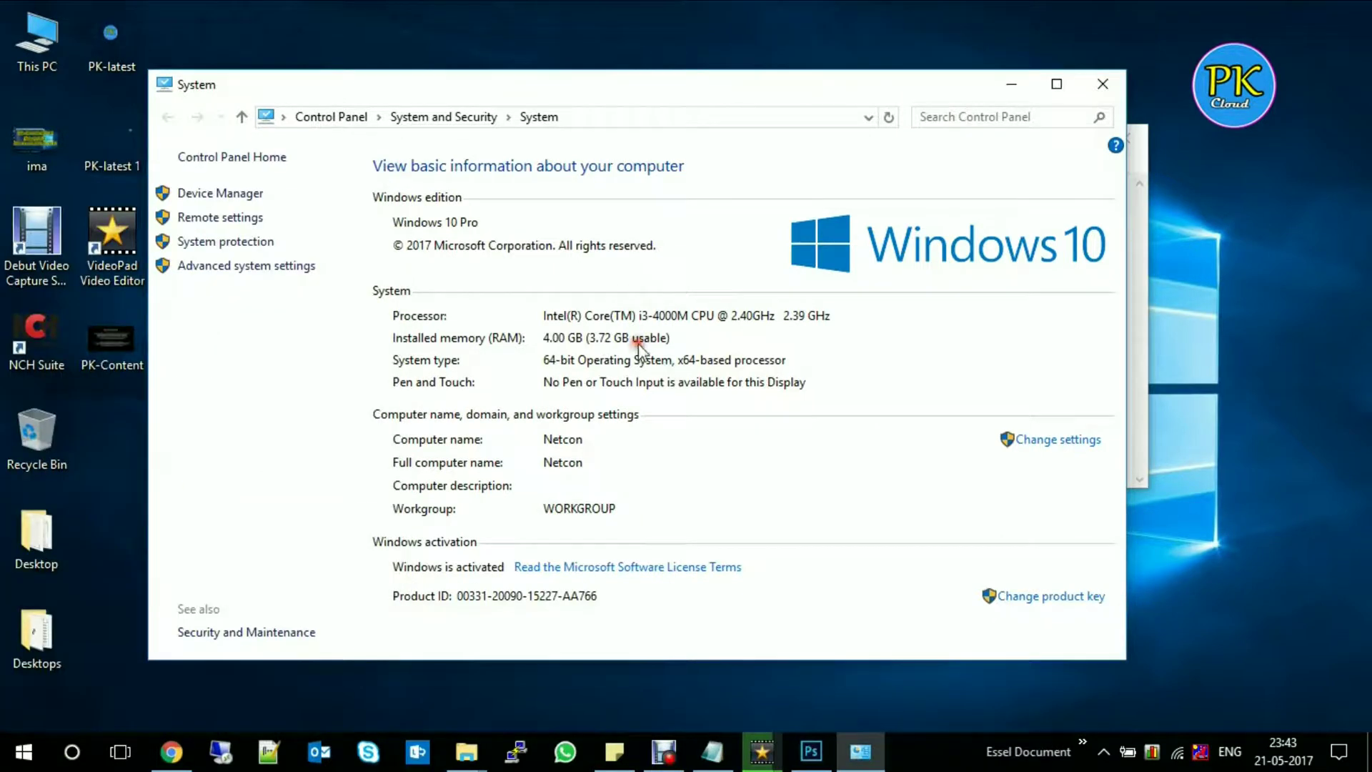
pyautogui.click(434, 190)
pyautogui.click(463, 227)
# Compare the installers in Chrome's download list with the System type entry in the System window
pyautogui.click(182, 741)
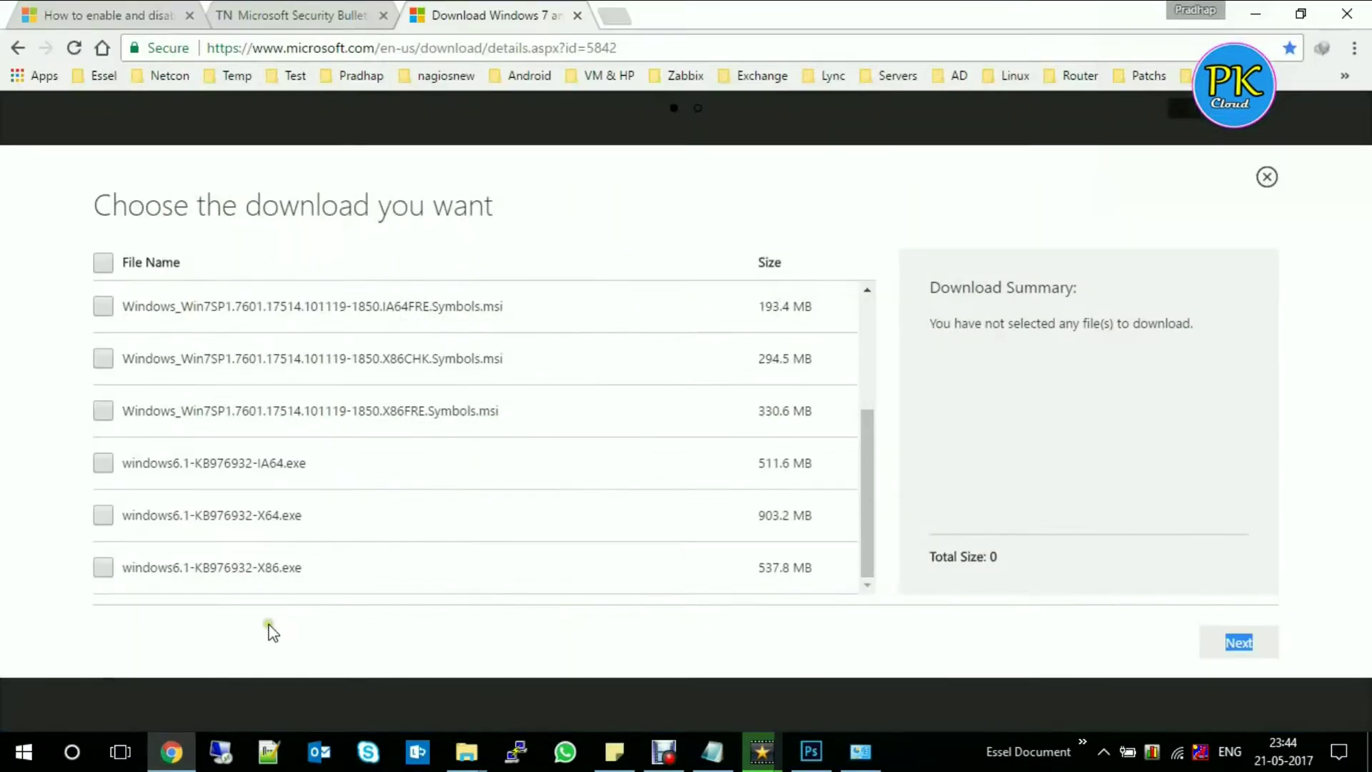
pyautogui.click(1255, 16)
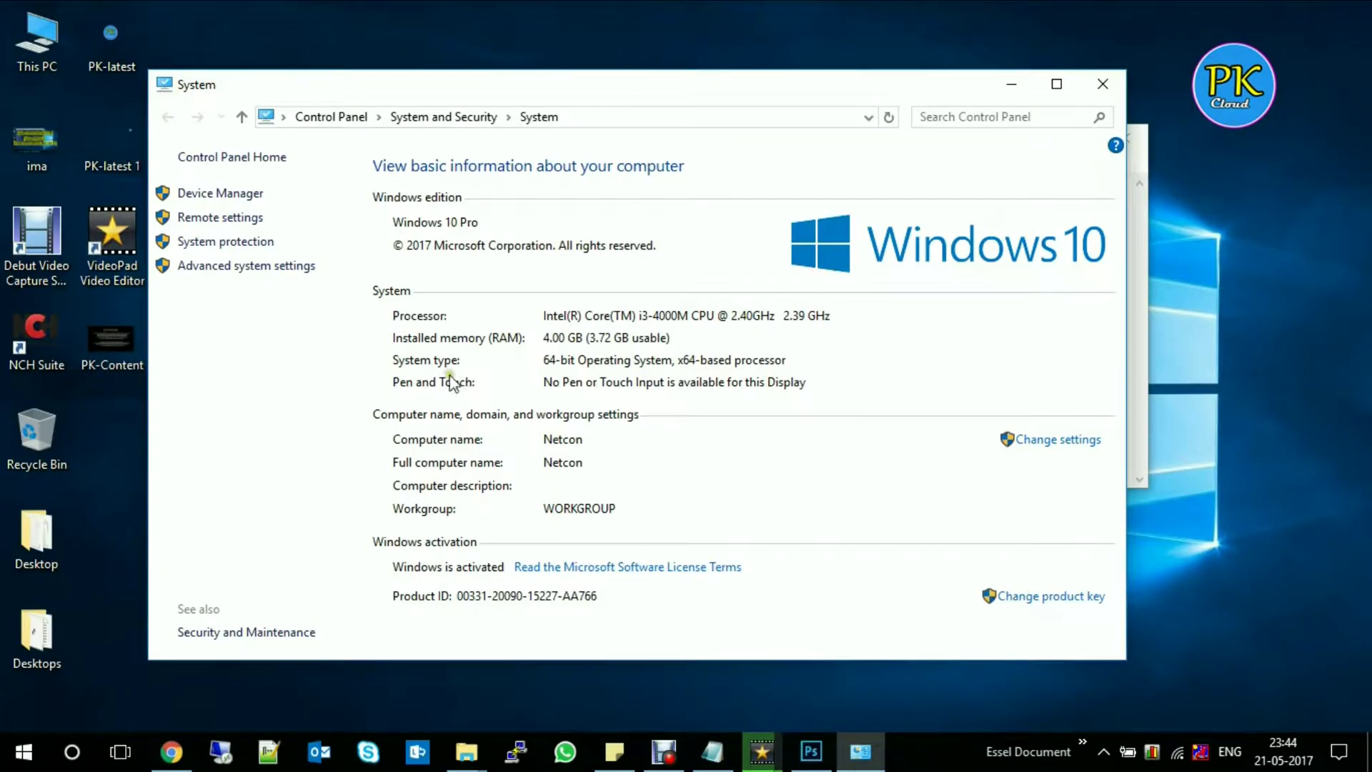
pyautogui.click(547, 359)
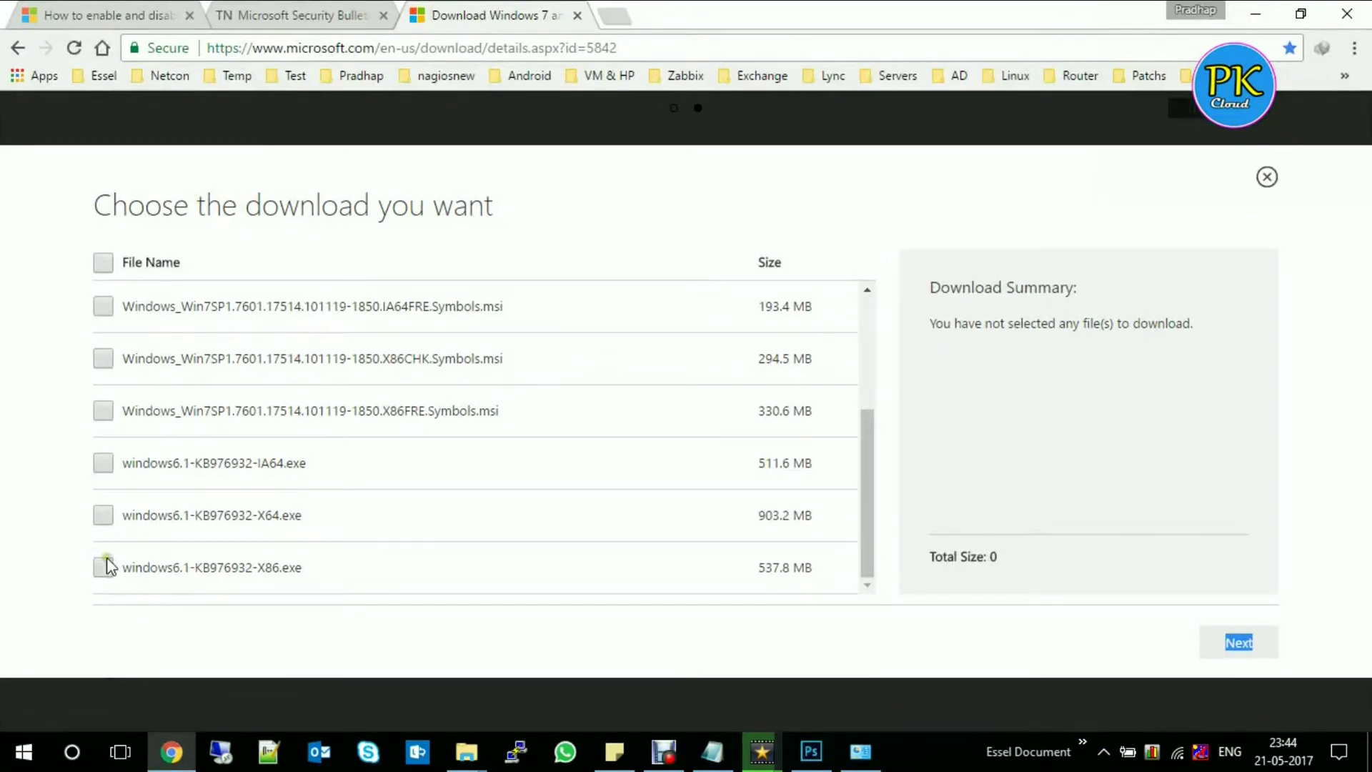
# Try selecting windows6.1-KB976932-X64.exe, clear it again and select only windows6.1-KB976932-X86.exe for download
pyautogui.click(104, 516)
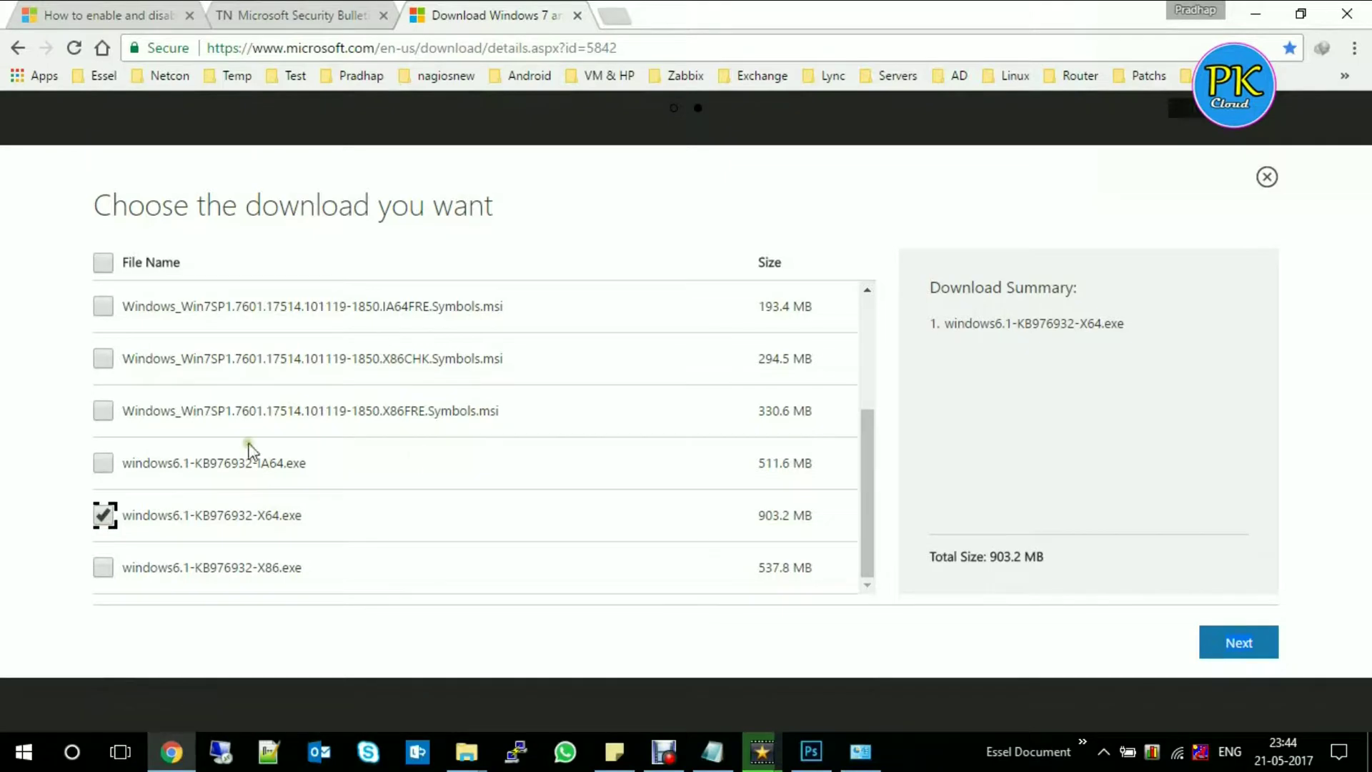
pyautogui.click(105, 515)
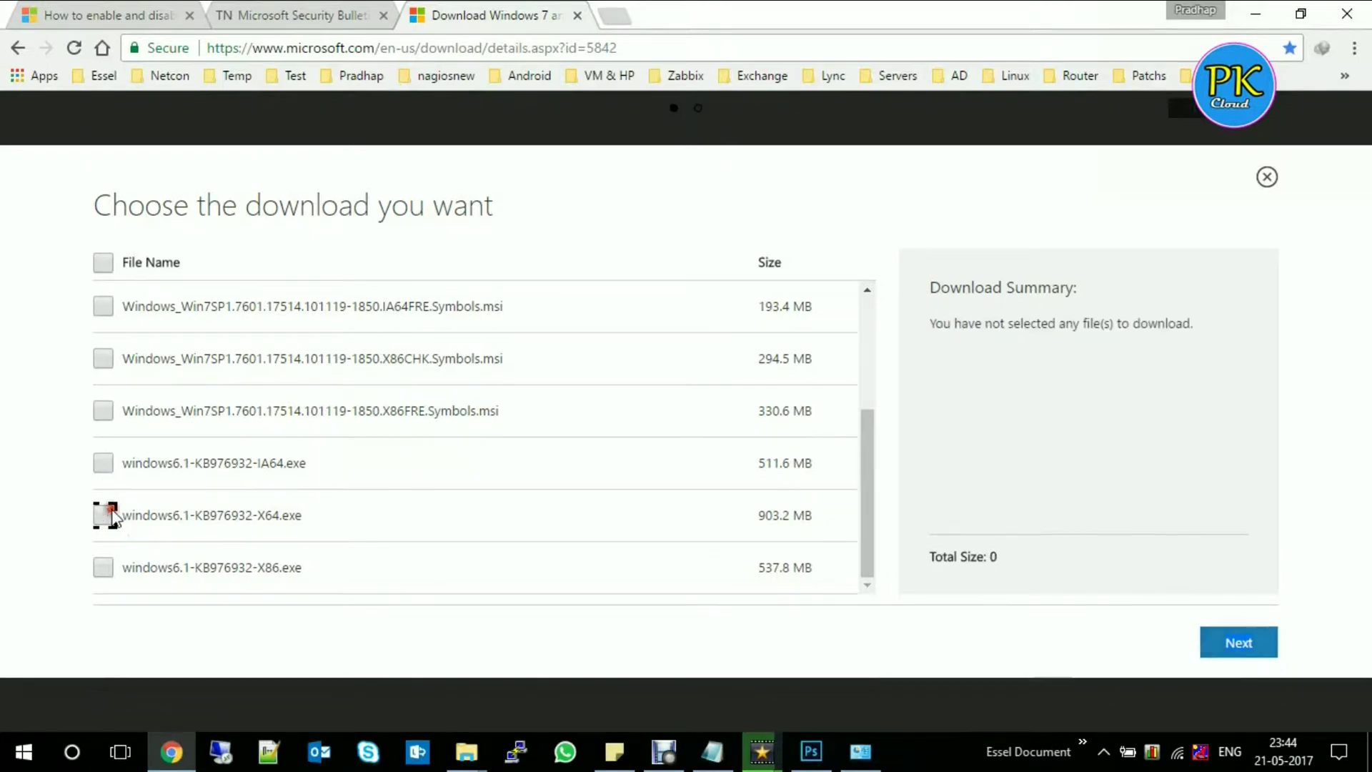
pyautogui.click(103, 568)
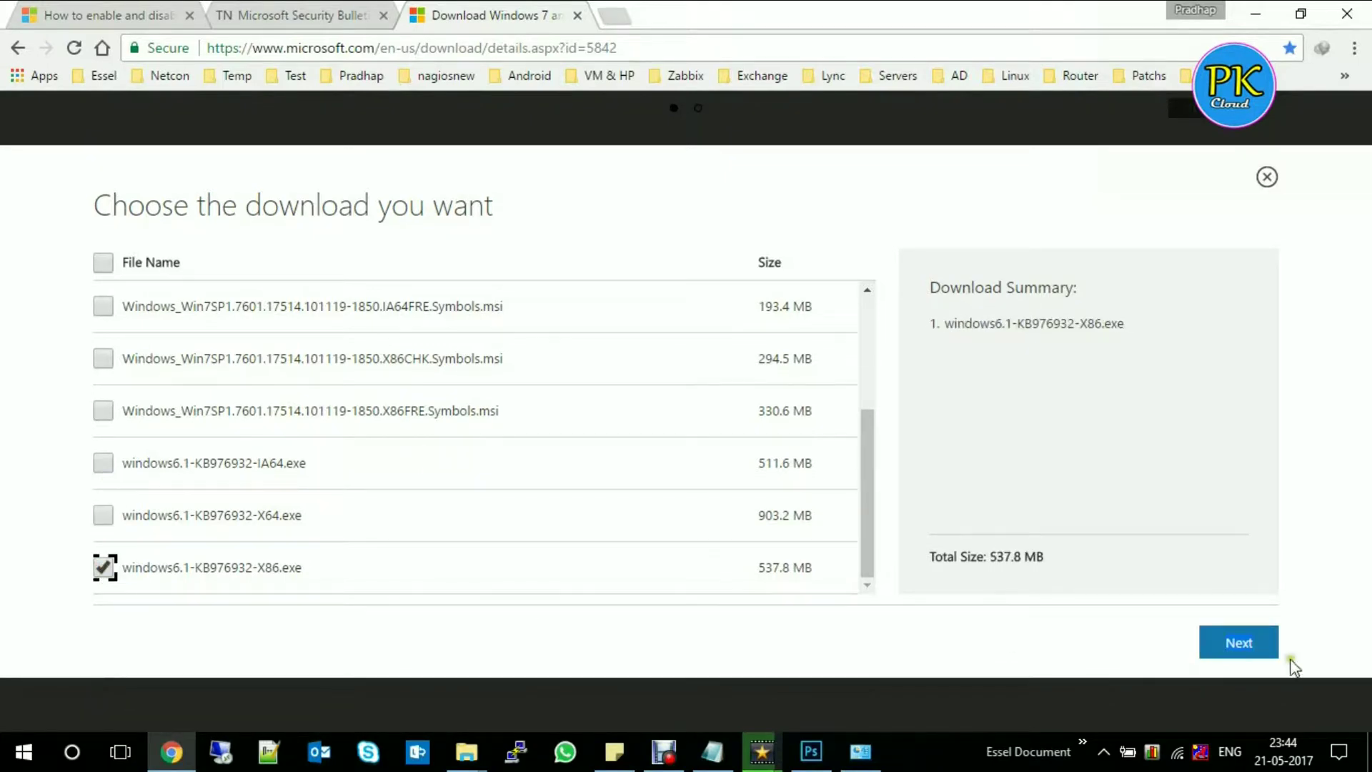
# Start the X86 download, accept the option to show the download complete dialog for the existing file, and open its folder
pyautogui.click(1232, 644)
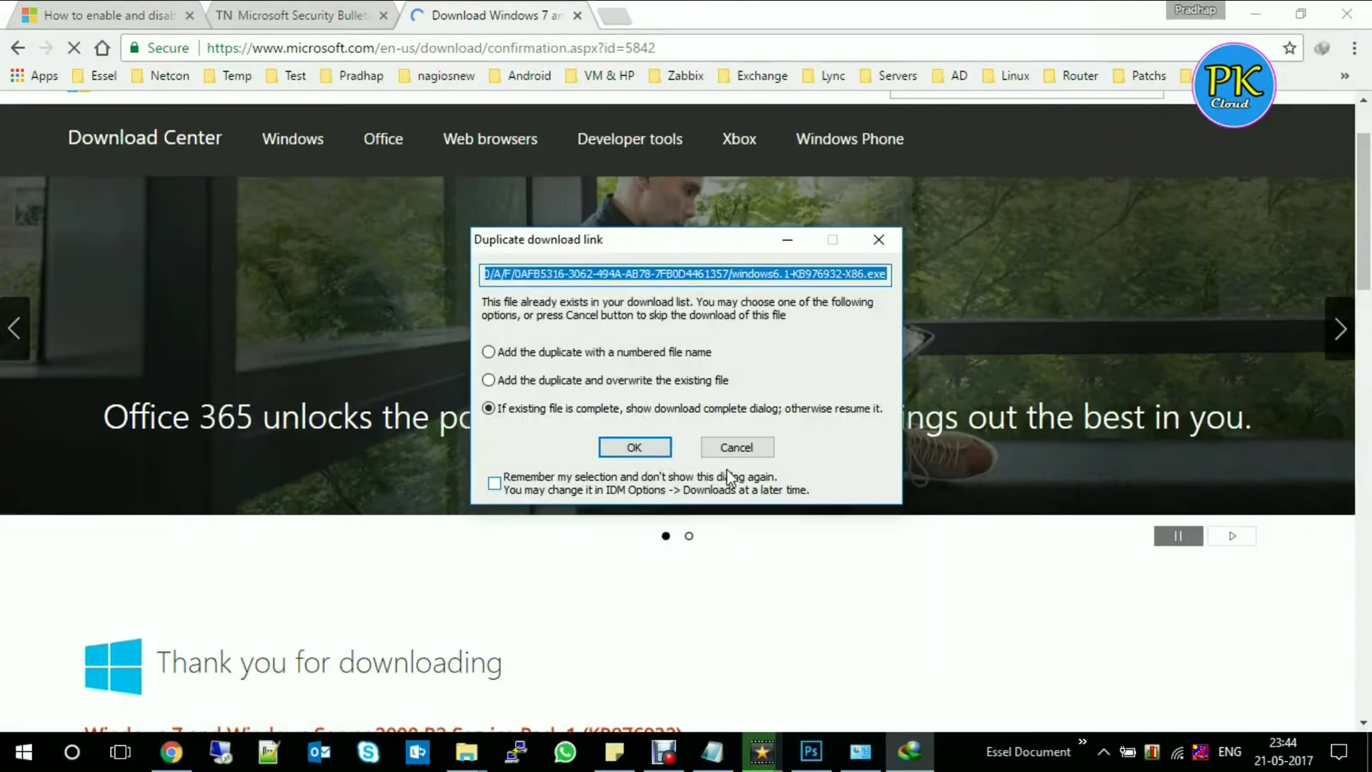
pyautogui.click(643, 450)
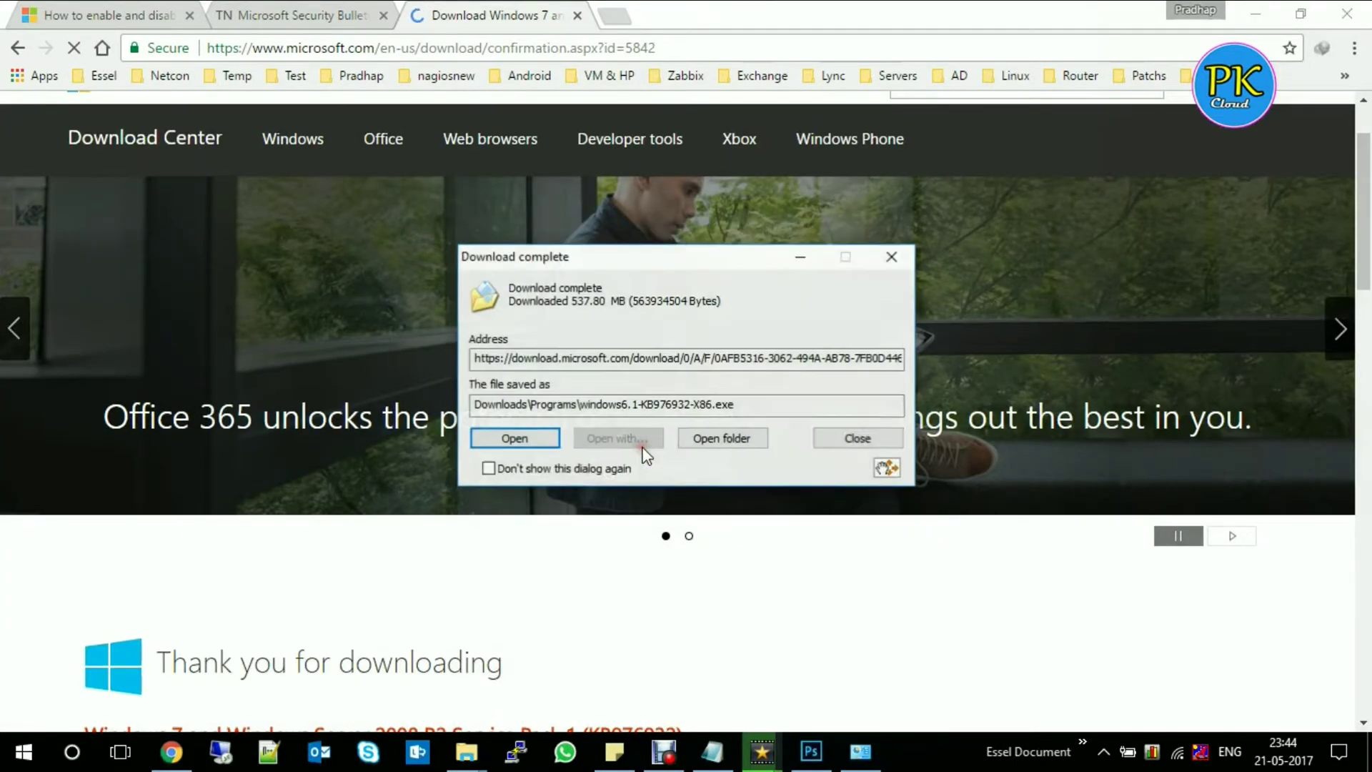
pyautogui.click(719, 438)
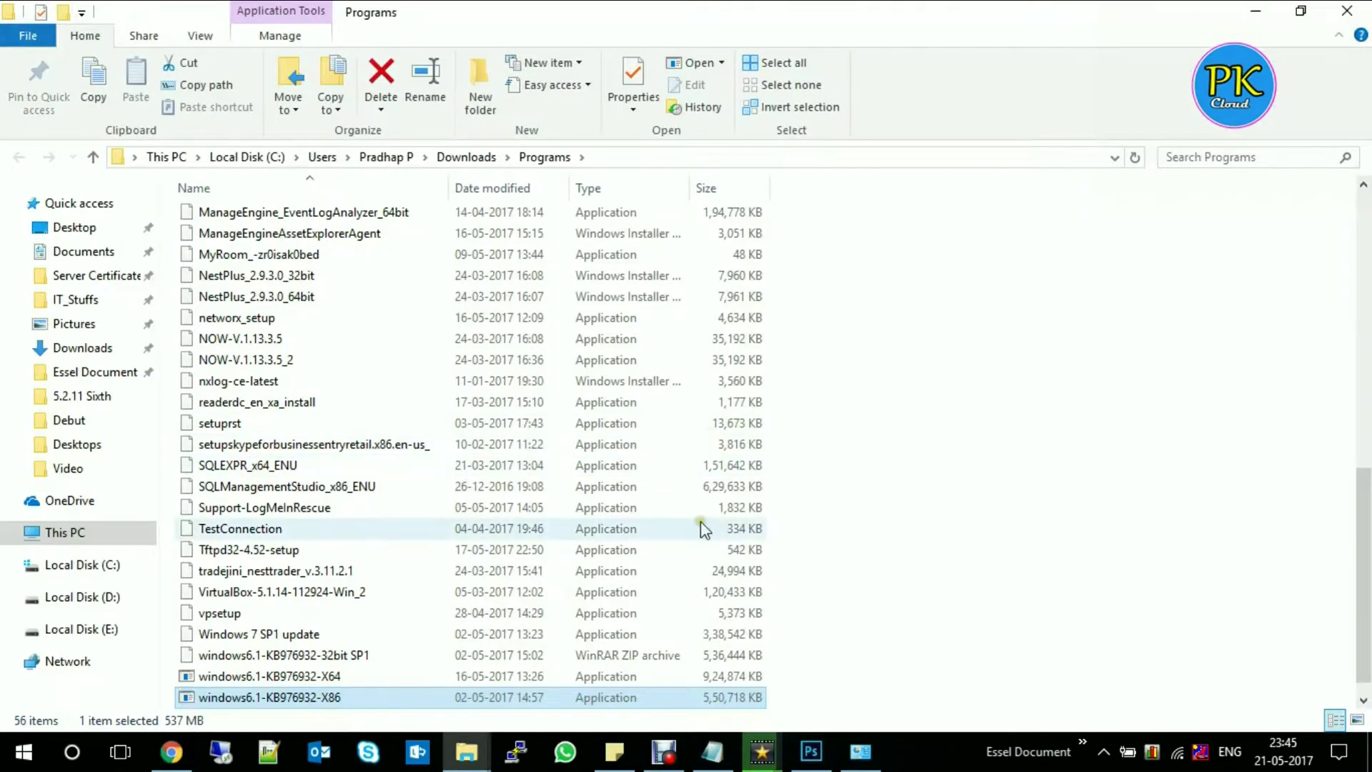
# Run the windows6.1-KB976932-X86 installer from the Programs folder and bring up its pending elevation request
pyautogui.click(339, 678)
pyautogui.click(349, 699)
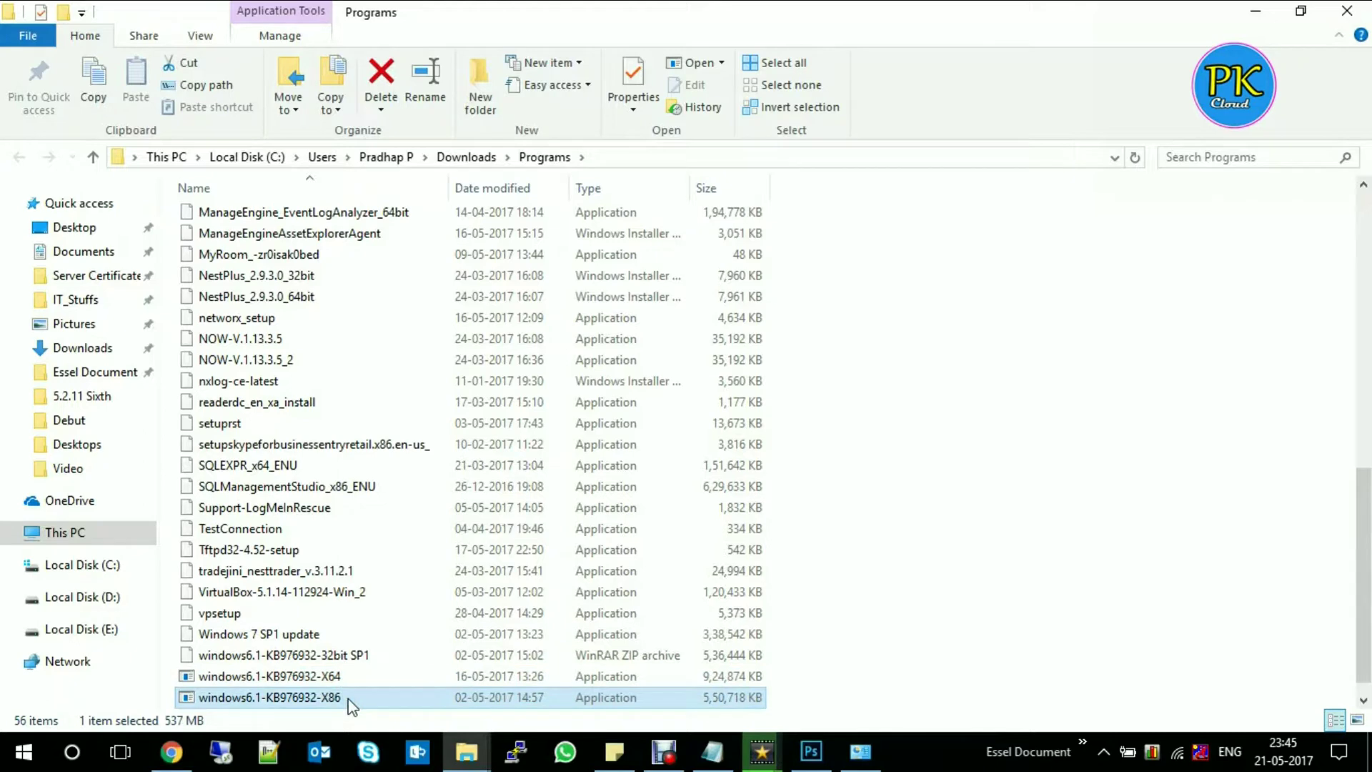
pyautogui.click(509, 699)
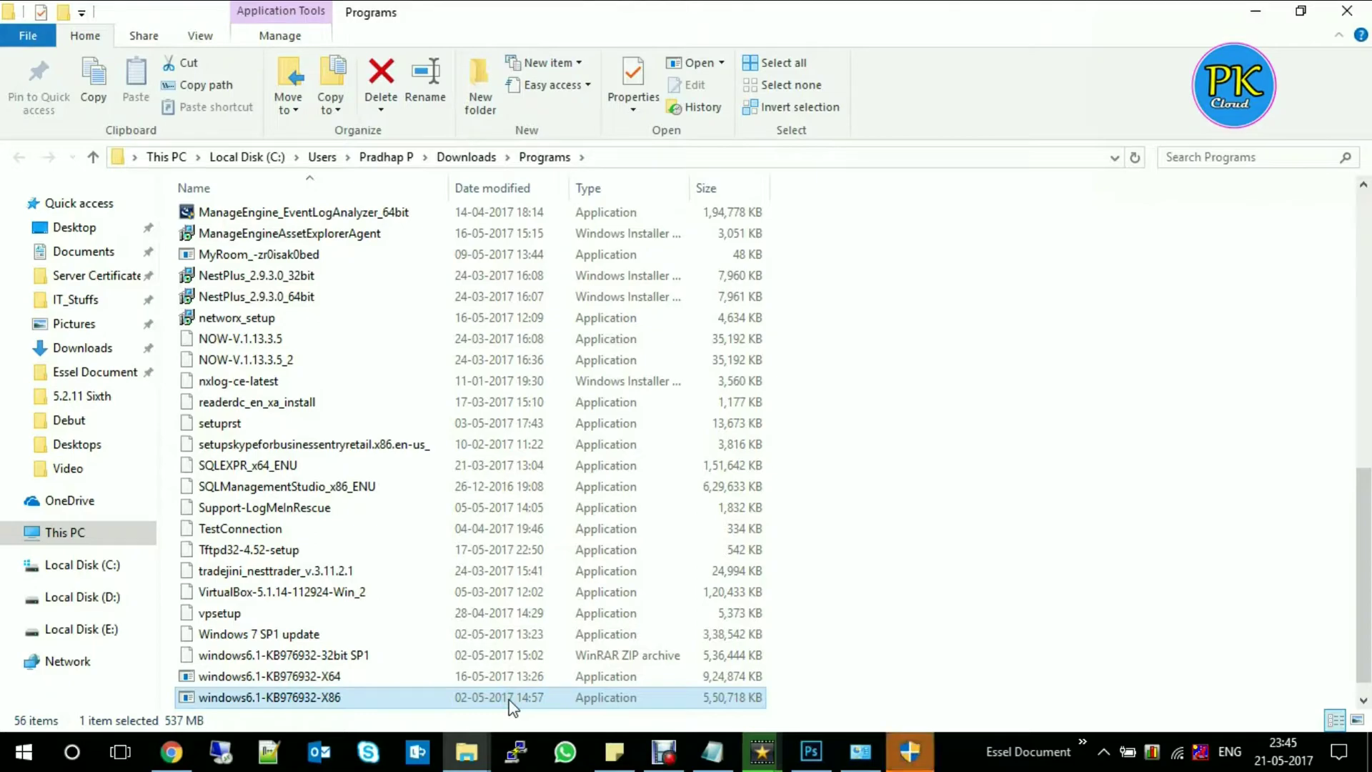
pyautogui.click(919, 754)
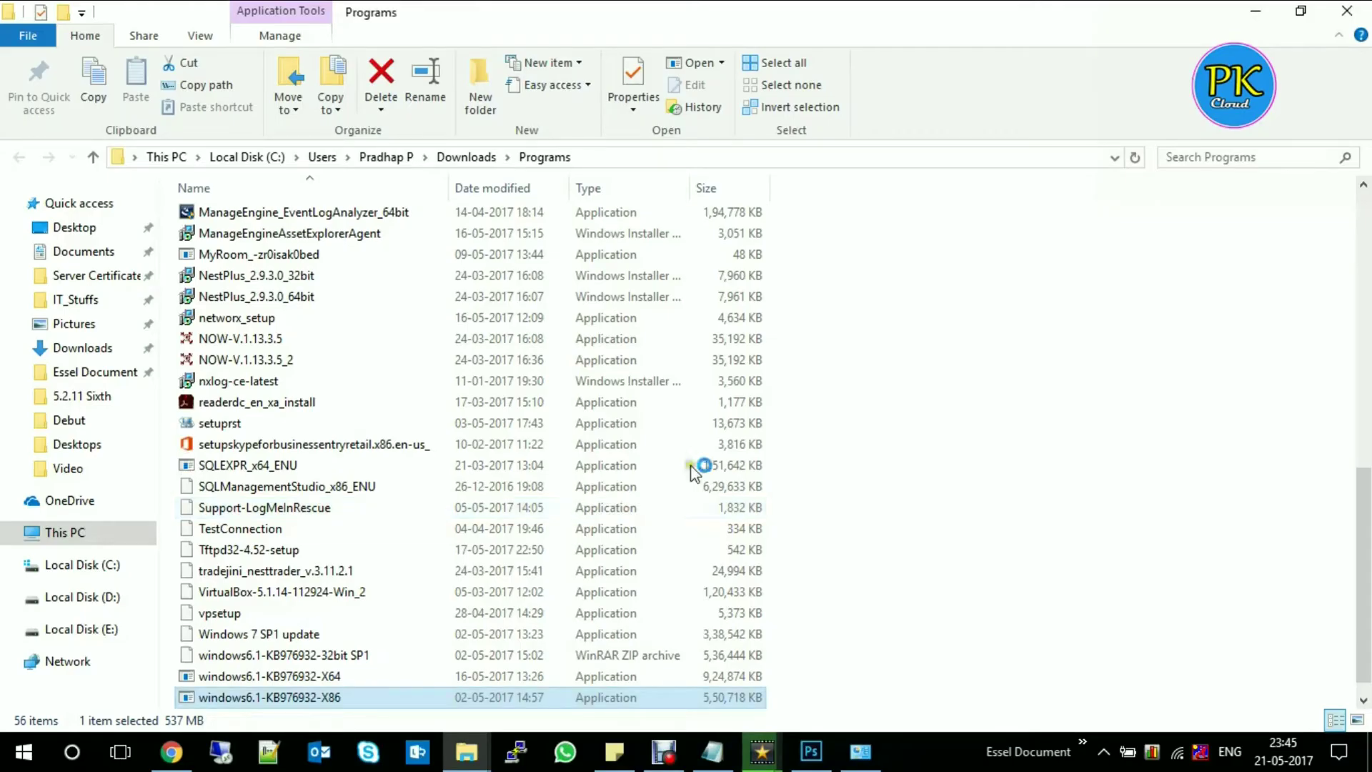
# Minimize the File Explorer, Chrome, System and Notepad windows, and dismiss the Install Windows Service Pack message
pyautogui.click(1256, 10)
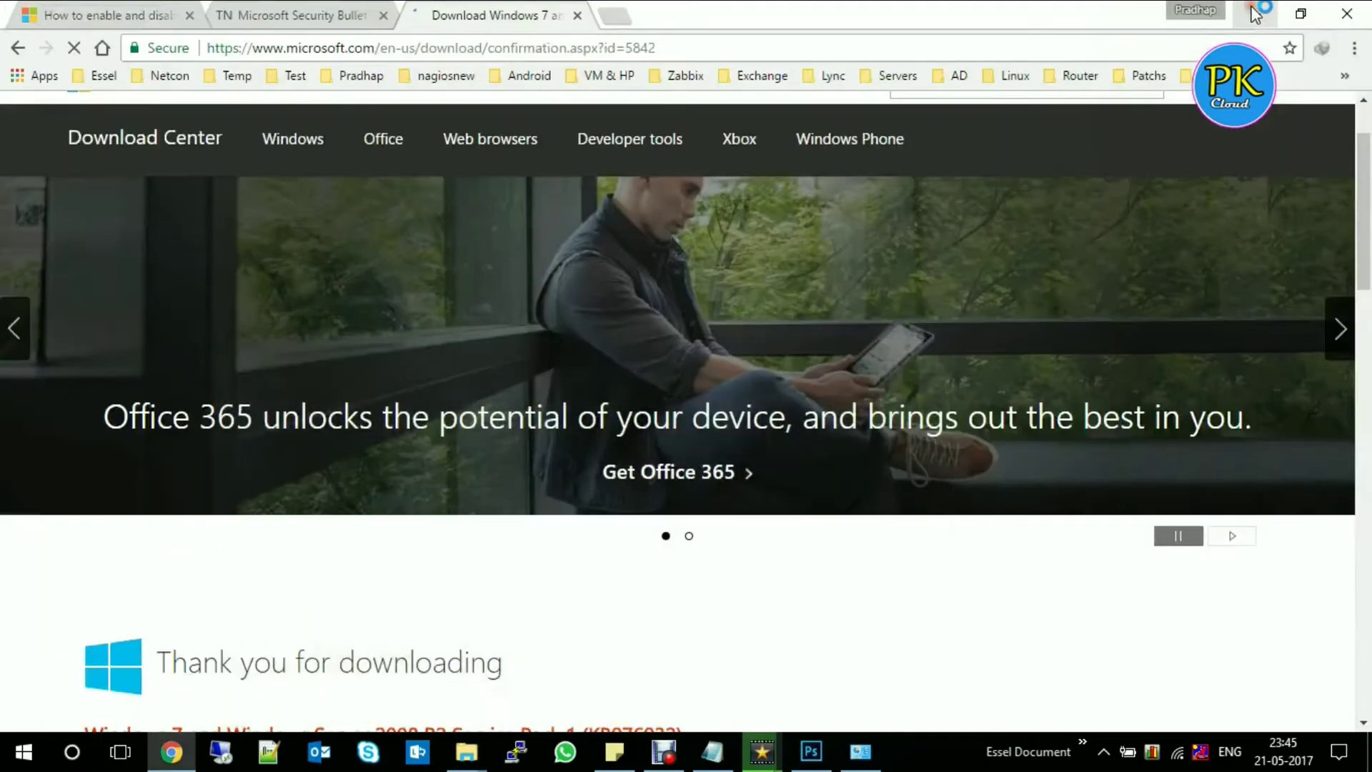
pyautogui.click(1255, 11)
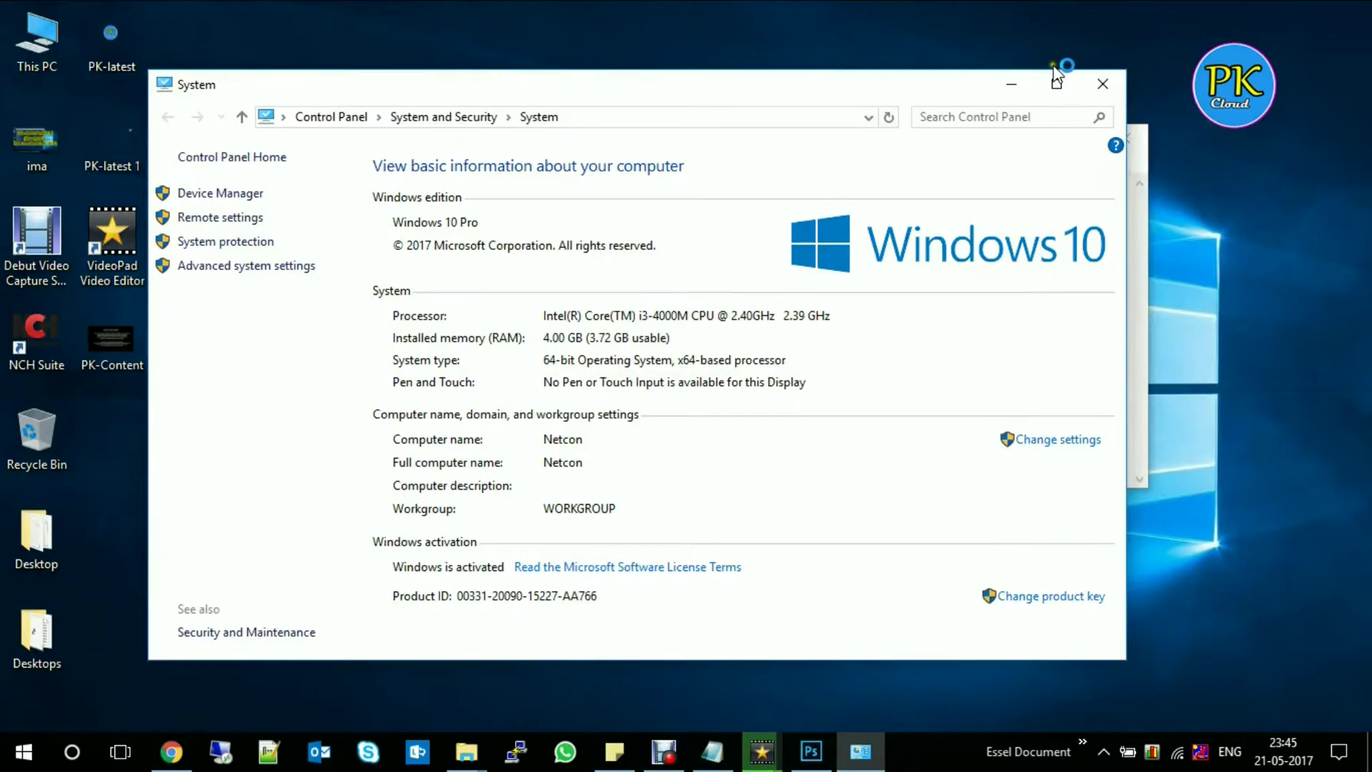
pyautogui.click(1003, 84)
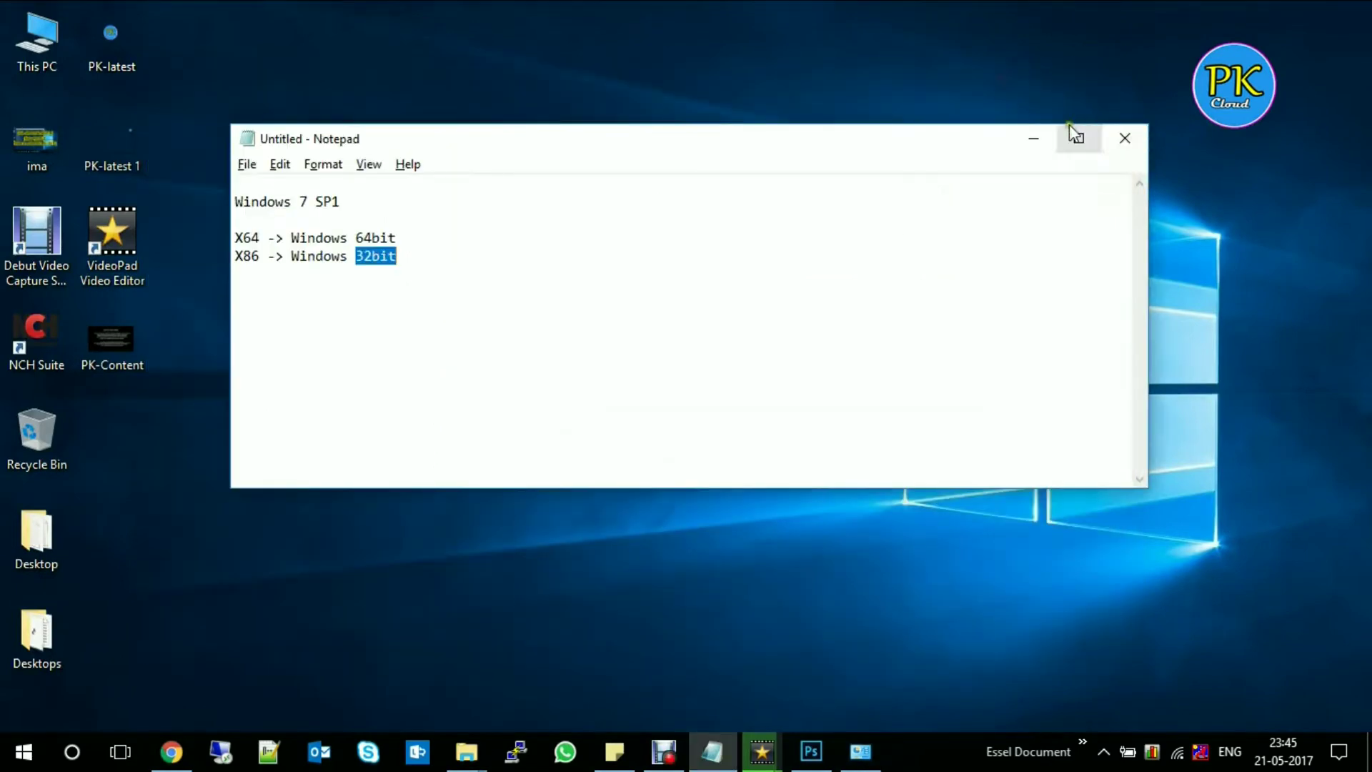
pyautogui.click(1033, 138)
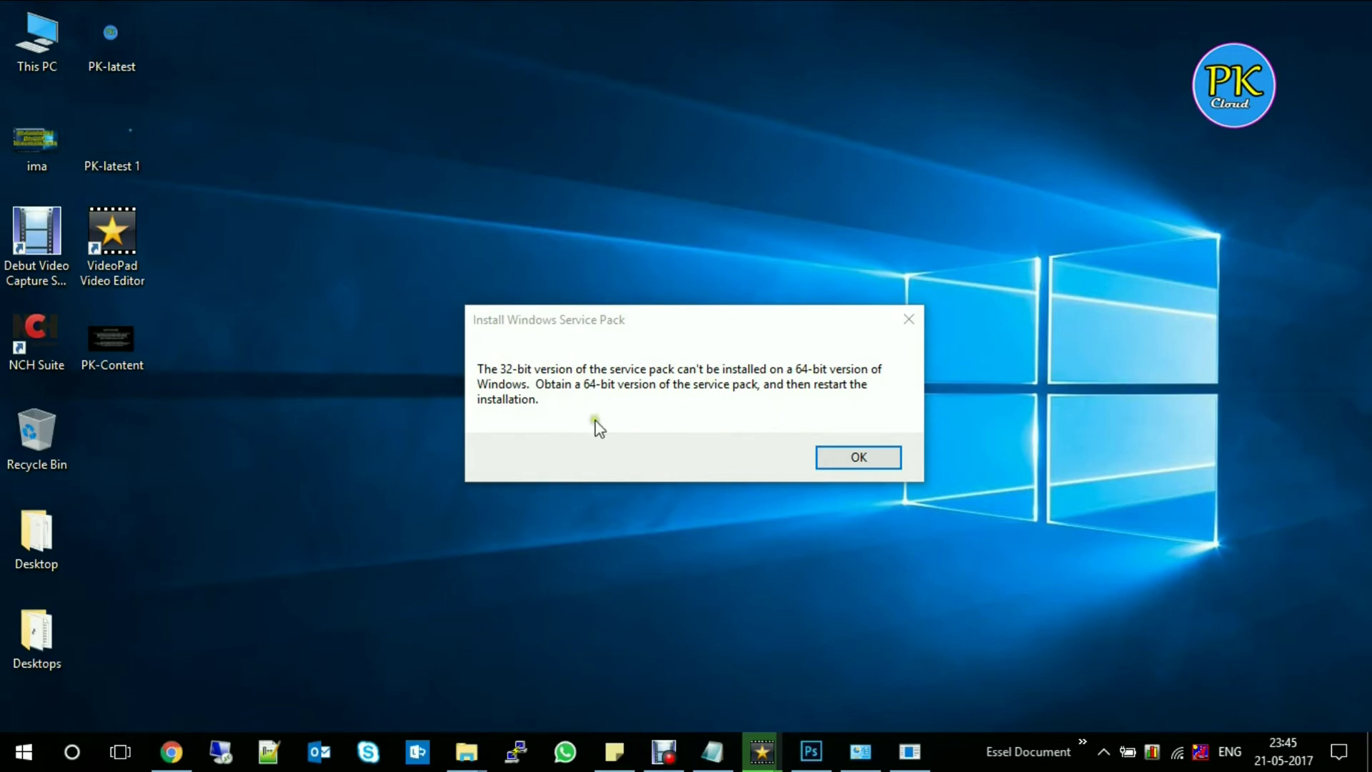
pyautogui.click(852, 459)
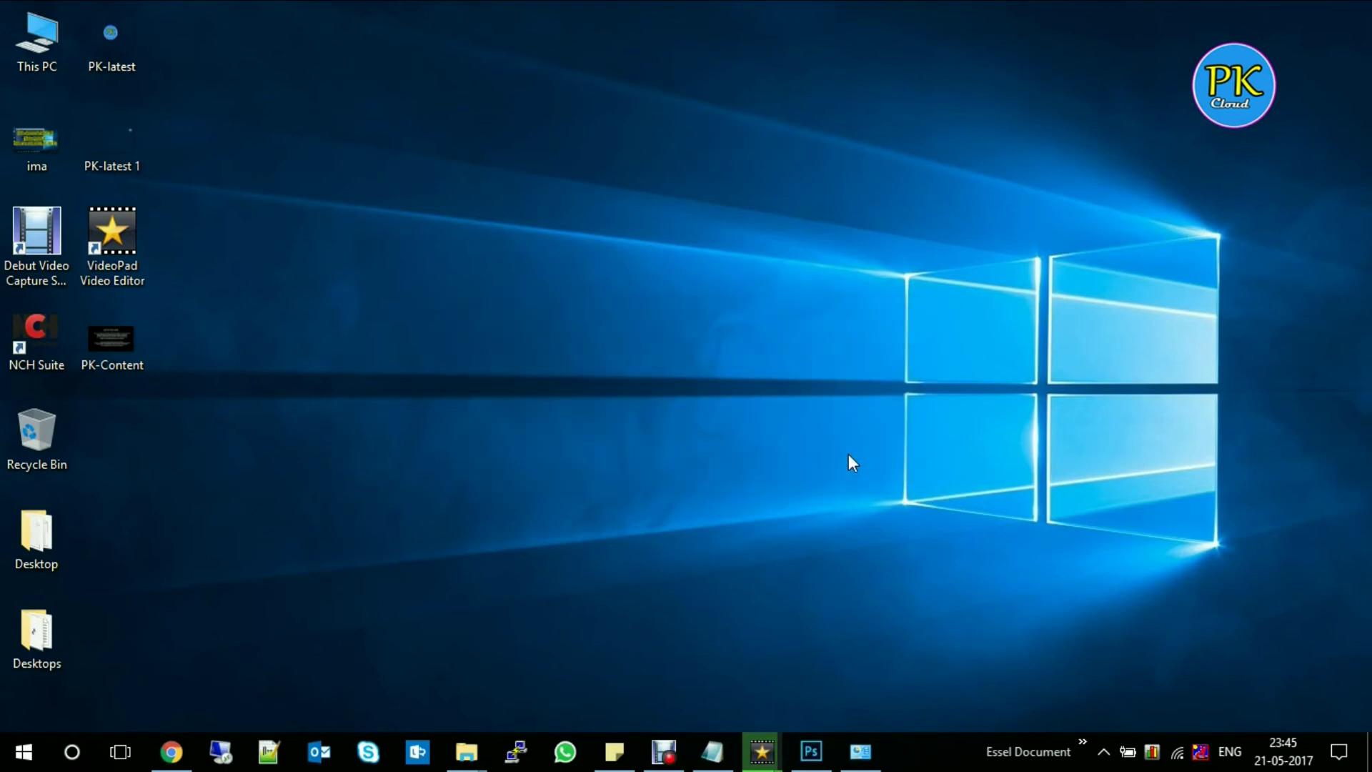